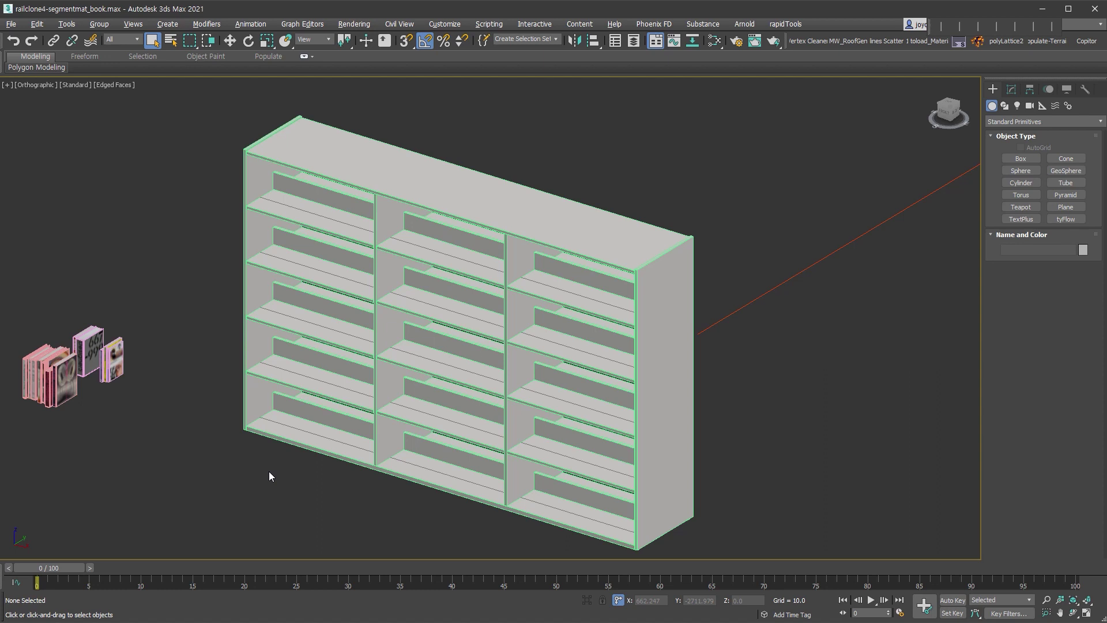
Step: Inspect the scene by selecting the bookshelf, the shelf line and the design books stack
{"action": "scroll", "coordinate": [269, 473], "scroll_direction": "down", "scroll_amount": 2}
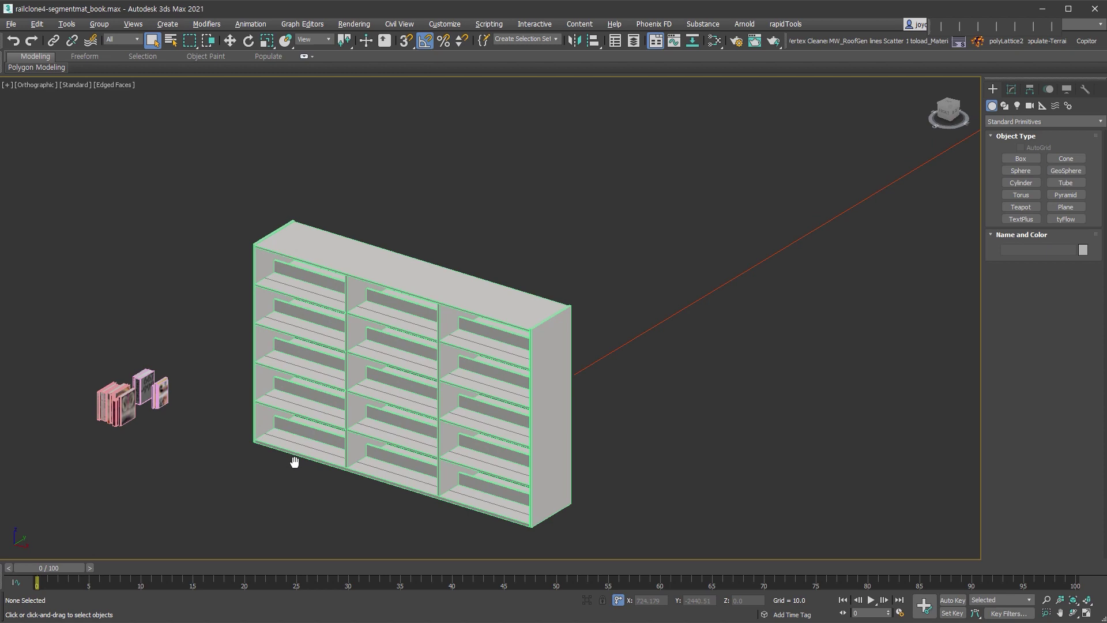
{"action": "left_click", "coordinate": [494, 376]}
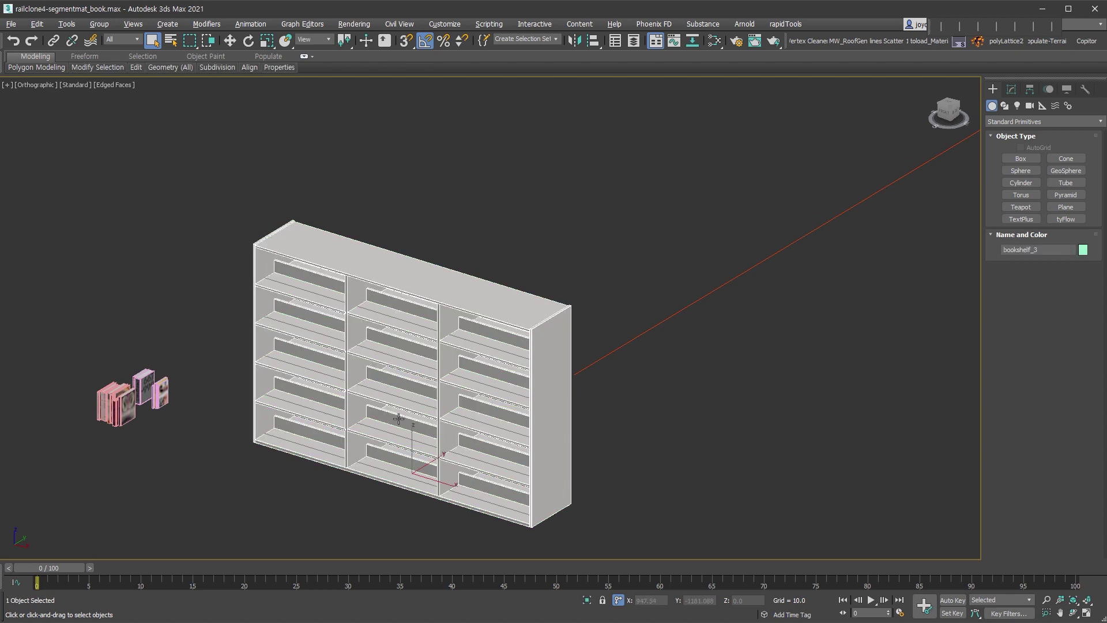
{"action": "scroll", "coordinate": [398, 431], "scroll_direction": "up", "scroll_amount": 2}
{"action": "middle_click_drag", "start_coordinate": [351, 430], "coordinate": [472, 412]}
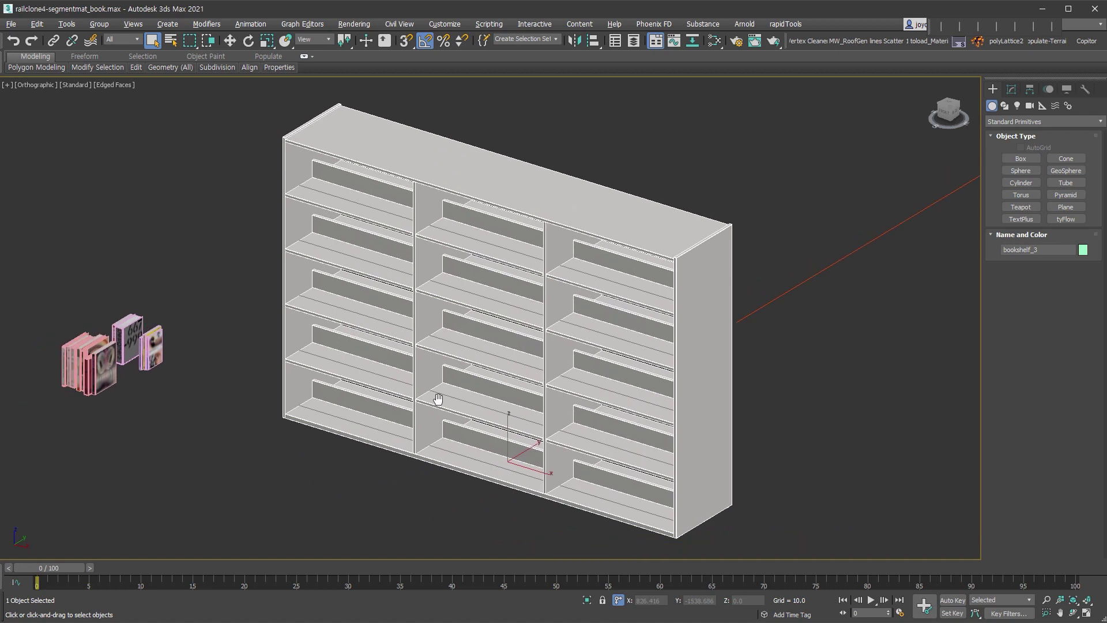
{"action": "left_click", "coordinate": [373, 317]}
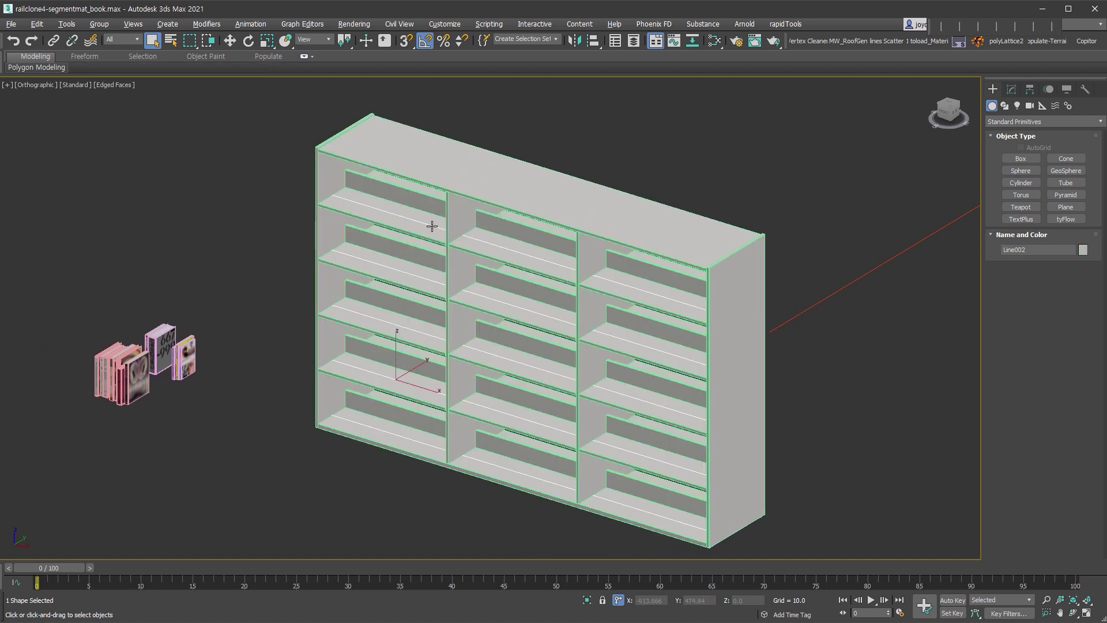
{"action": "mouse_move", "coordinate": [731, 435]}
{"action": "middle_mouse_down", "text": "alt"}
{"action": "mouse_move", "coordinate": [640, 432]}
{"action": "mouse_move", "coordinate": [727, 426]}
{"action": "middle_mouse_up", "text": "alt"}
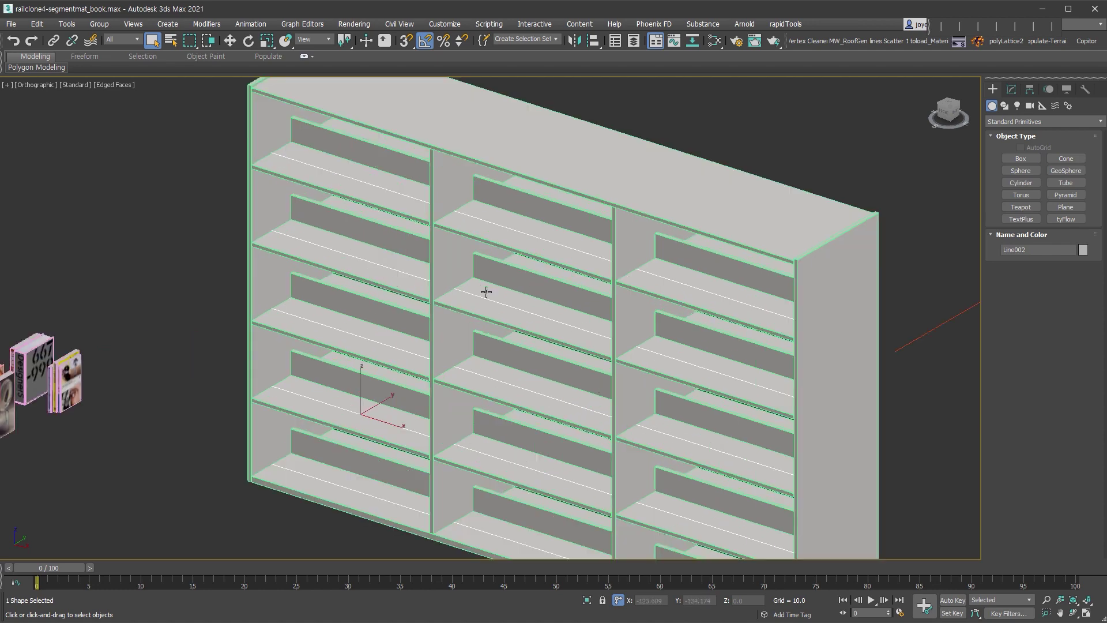
{"action": "scroll", "coordinate": [482, 293], "scroll_direction": "up", "scroll_amount": 2}
{"action": "middle_click_drag", "start_coordinate": [483, 293], "coordinate": [633, 273]}
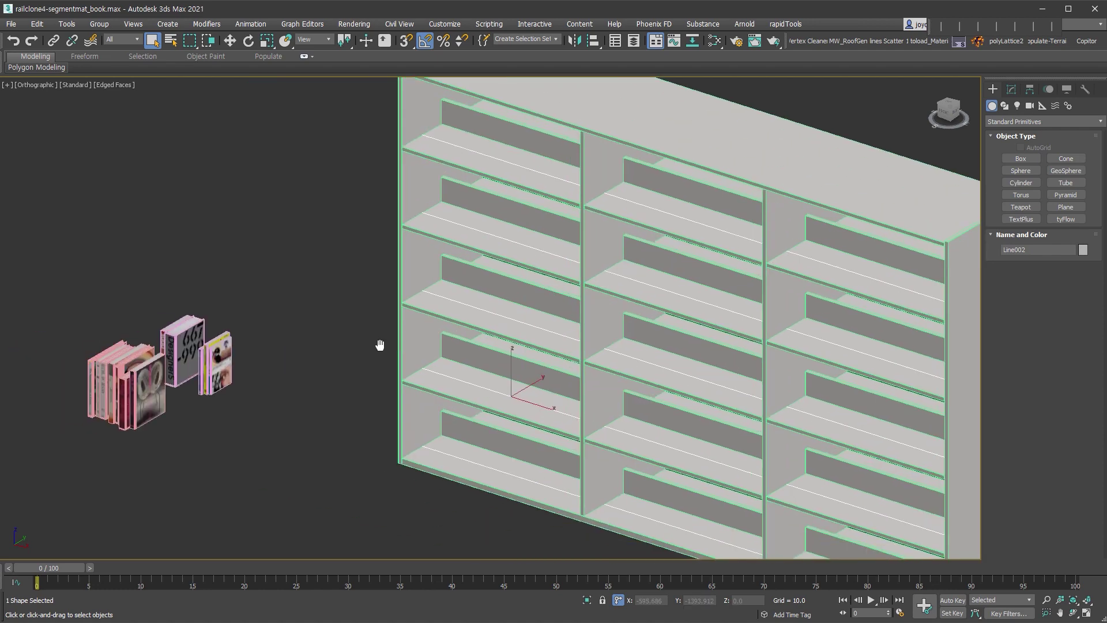
{"action": "left_click", "coordinate": [144, 415]}
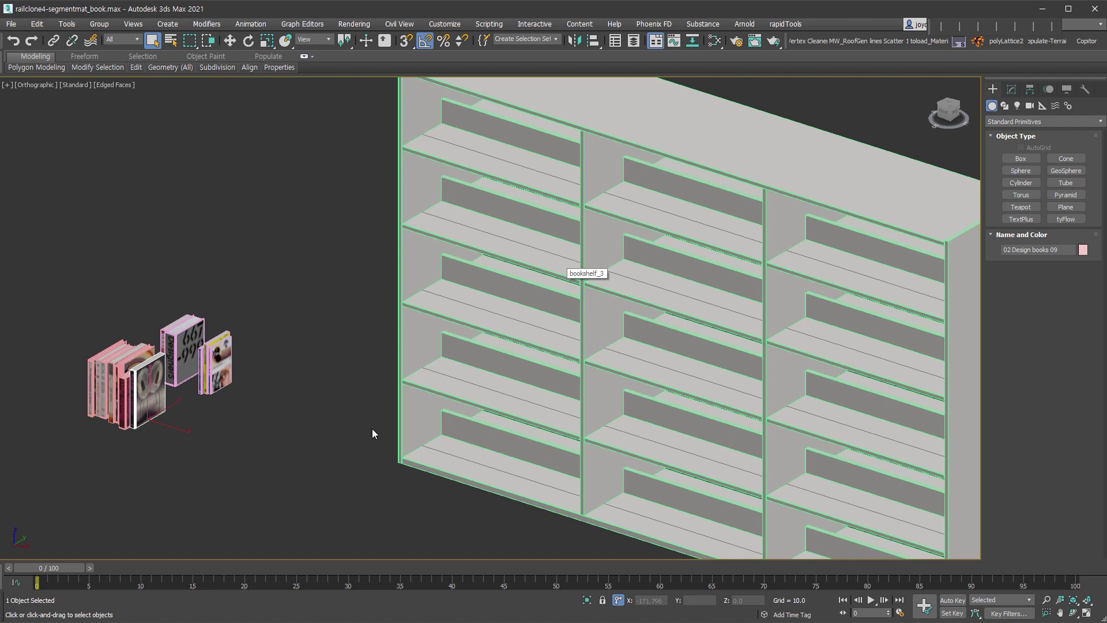
Step: Select the bookshelf together with its line and choose Move from the quad menu
{"action": "scroll", "coordinate": [358, 439], "scroll_direction": "down", "scroll_amount": 2}
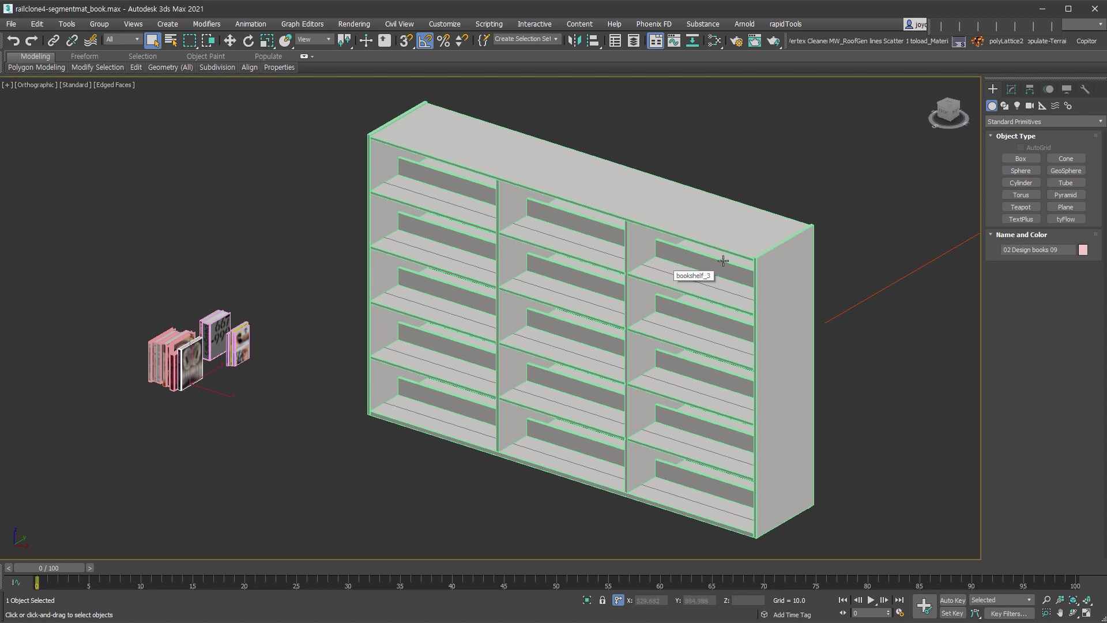
{"action": "scroll", "coordinate": [709, 254], "scroll_direction": "down", "scroll_amount": 2}
{"action": "scroll", "coordinate": [628, 381], "scroll_direction": "down", "scroll_amount": 2}
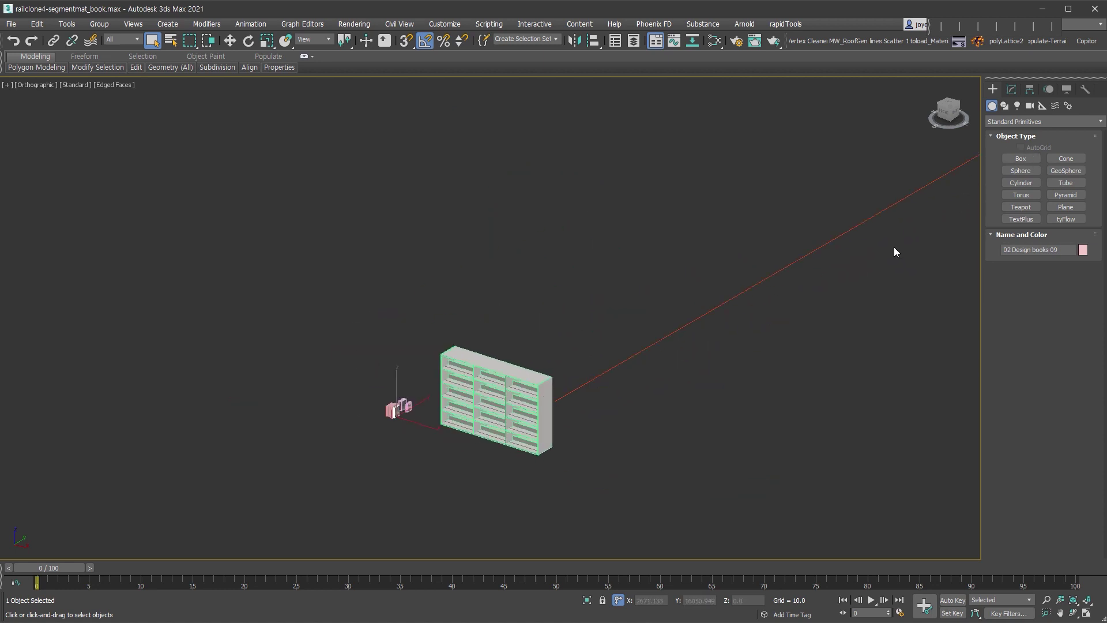
{"action": "scroll", "coordinate": [486, 430], "scroll_direction": "up", "scroll_amount": 1}
{"action": "left_click", "coordinate": [478, 338], "text": "ctrl"}
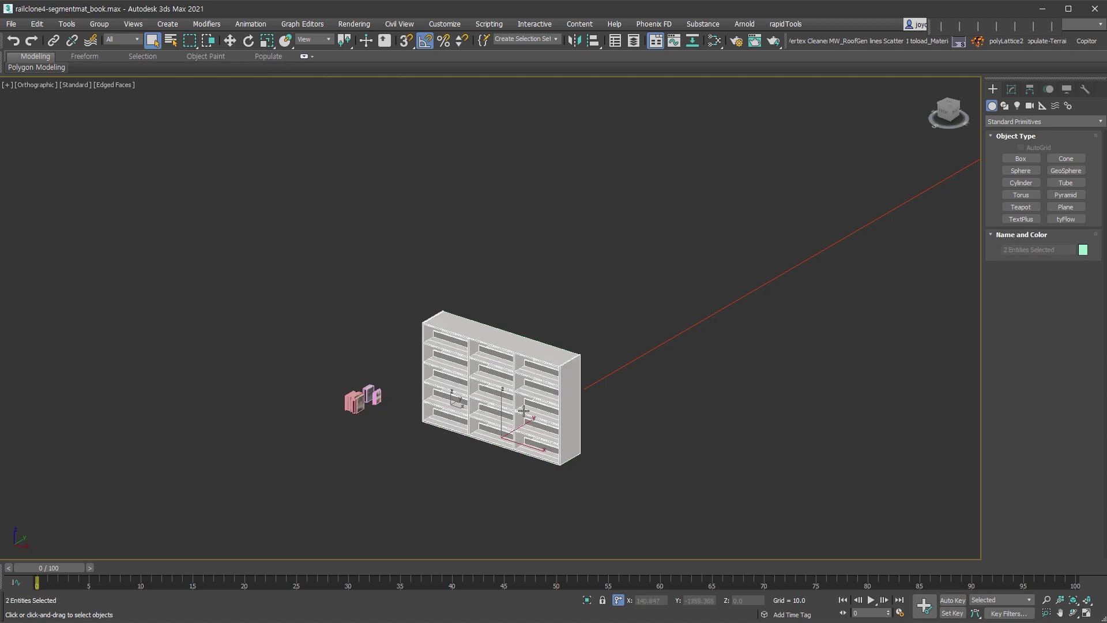
{"action": "middle_click_drag", "start_coordinate": [479, 337], "coordinate": [641, 411], "text": "alt"}
{"action": "right_click", "coordinate": [524, 363]}
{"action": "left_click", "coordinate": [538, 370]}
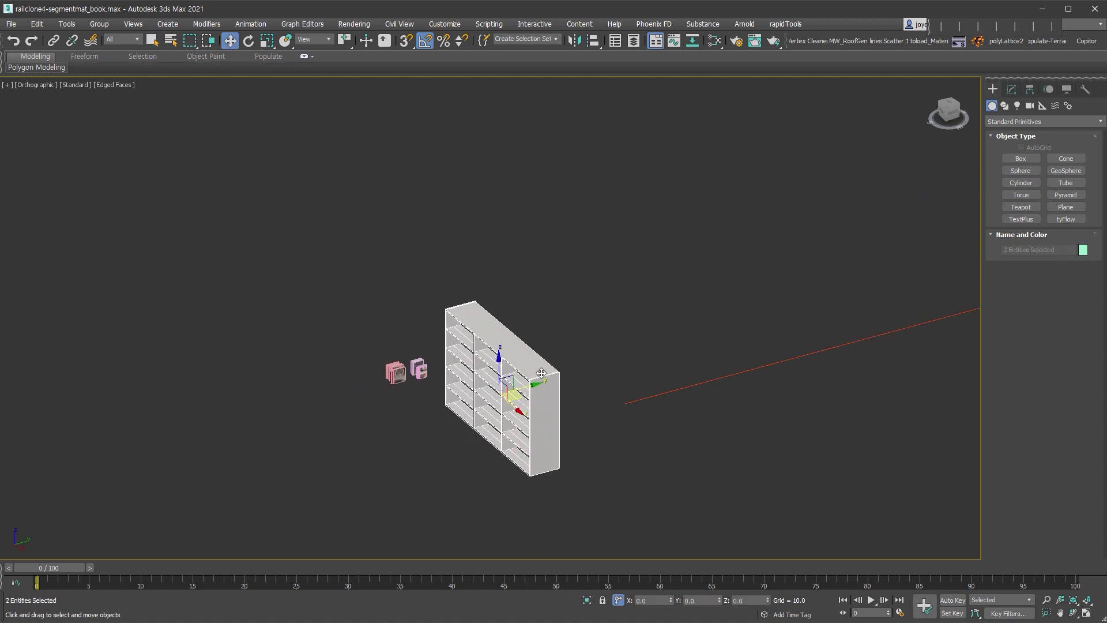
Step: Lock the selection, enable 3D Snap, and snap the shelf's bottom corner onto the red line
{"action": "scroll", "coordinate": [544, 435], "scroll_direction": "up", "scroll_amount": 2}
{"action": "scroll", "coordinate": [545, 436], "scroll_direction": "up", "scroll_amount": 2}
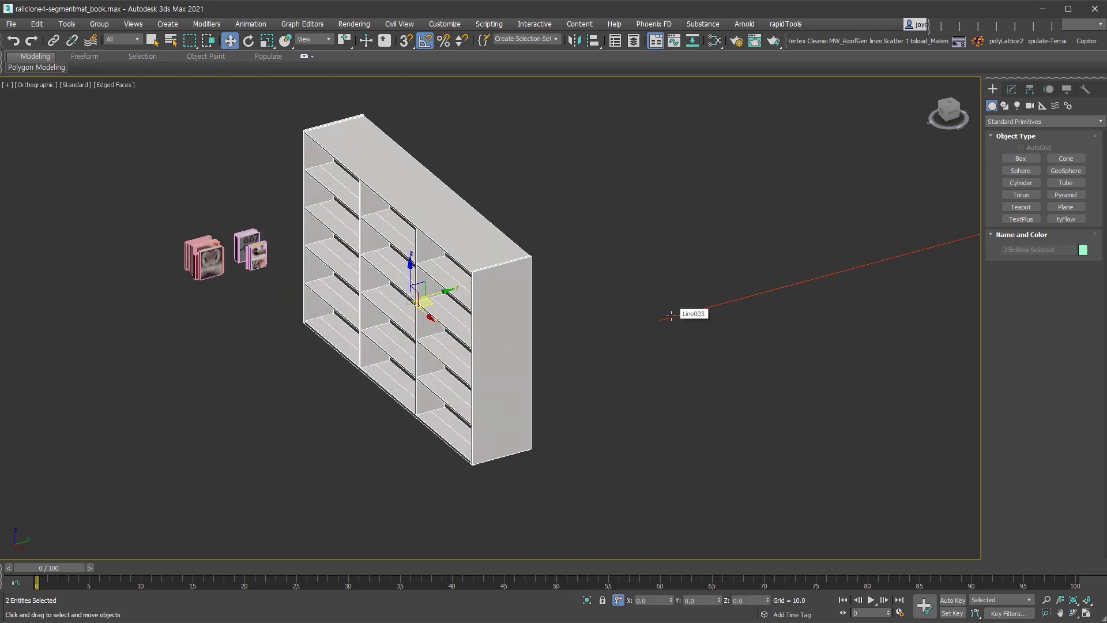
{"action": "key", "text": "space"}
{"action": "key", "text": "s"}
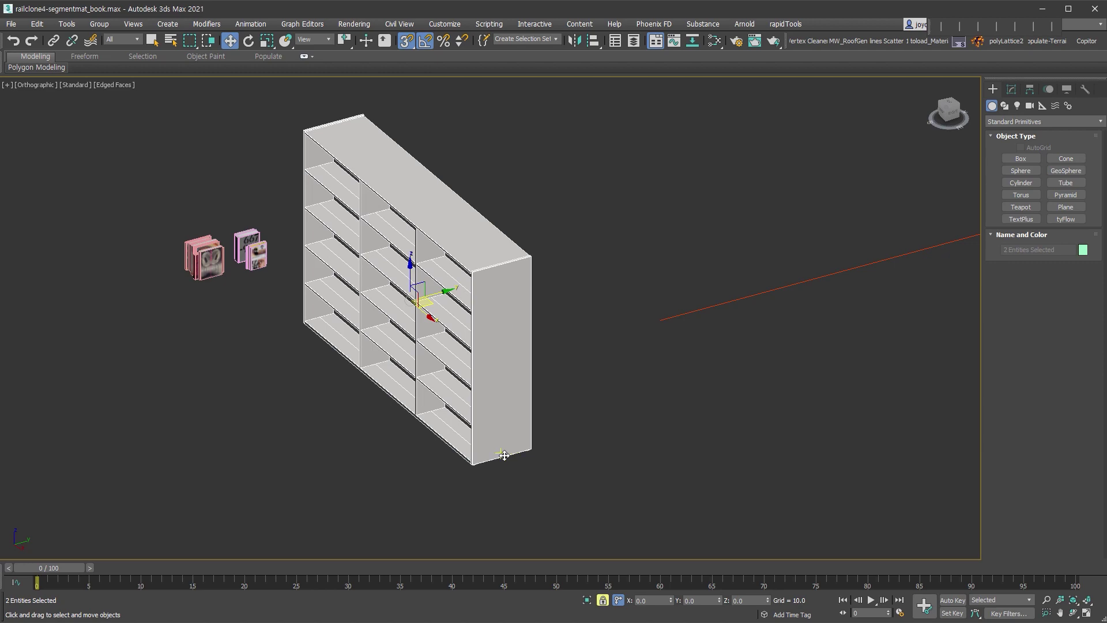
{"action": "left_click_drag", "start_coordinate": [503, 455], "coordinate": [661, 319]}
Step: Slide the bookshelf into place along the red line, checking it from several angles
{"action": "mouse_move", "coordinate": [799, 406]}
{"action": "middle_mouse_down", "text": "alt"}
{"action": "mouse_move", "coordinate": [751, 396]}
{"action": "mouse_move", "coordinate": [623, 420]}
{"action": "middle_mouse_up", "text": "alt"}
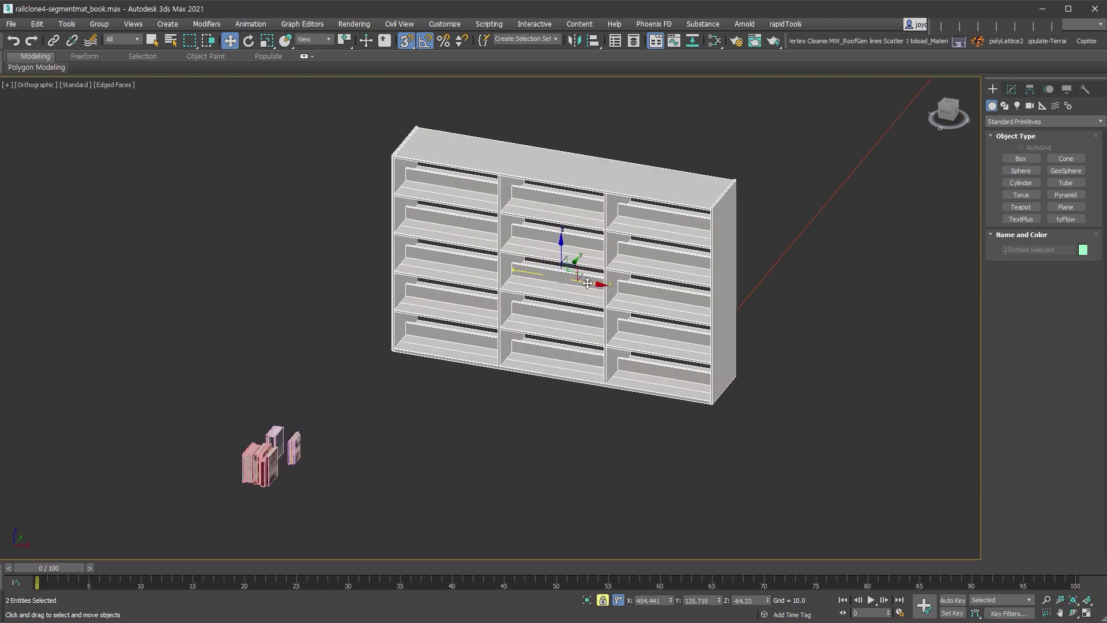
{"action": "left_click_drag", "start_coordinate": [586, 283], "coordinate": [839, 423]}
{"action": "middle_click_drag", "start_coordinate": [838, 423], "coordinate": [748, 361], "text": "alt"}
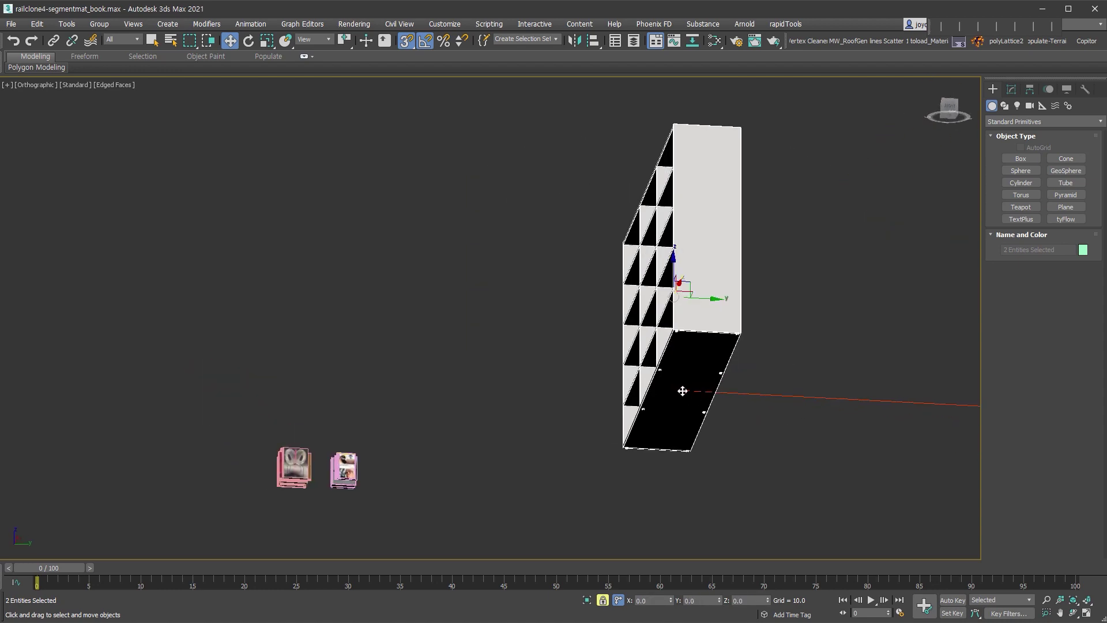
{"action": "middle_click_drag", "start_coordinate": [683, 391], "coordinate": [585, 412], "text": "alt"}
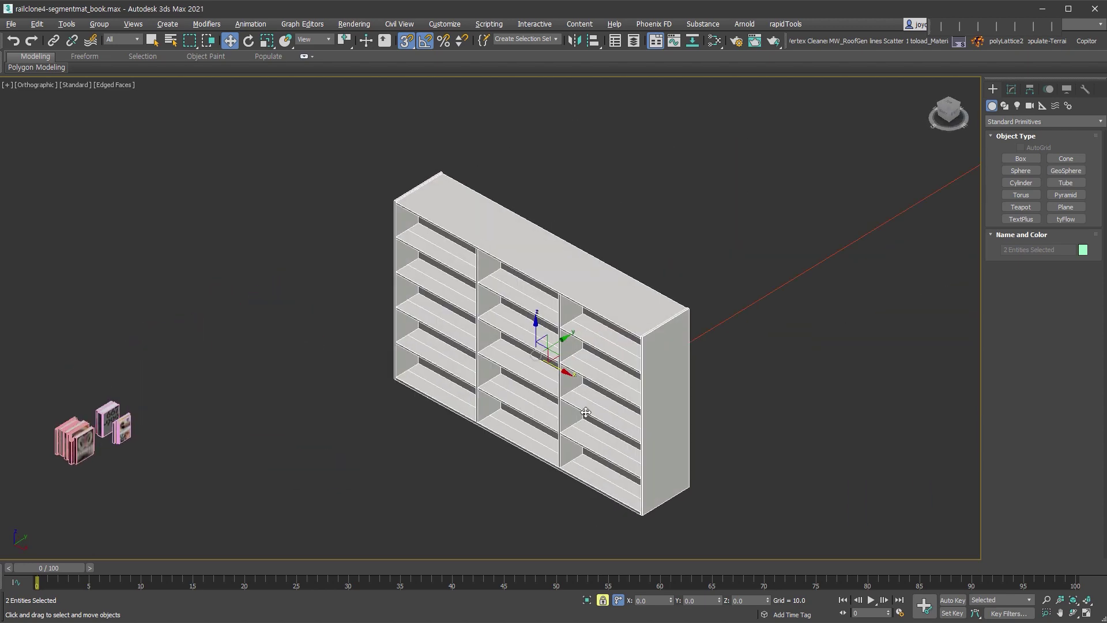
{"action": "left_click", "coordinate": [403, 431]}
{"action": "middle_click_drag", "start_coordinate": [403, 431], "coordinate": [476, 420]}
Step: Place a RailClone Pro object from the Itoo Software category on the ground beside the bookshelf
{"action": "left_click", "coordinate": [1044, 122]}
{"action": "left_click", "coordinate": [1040, 264]}
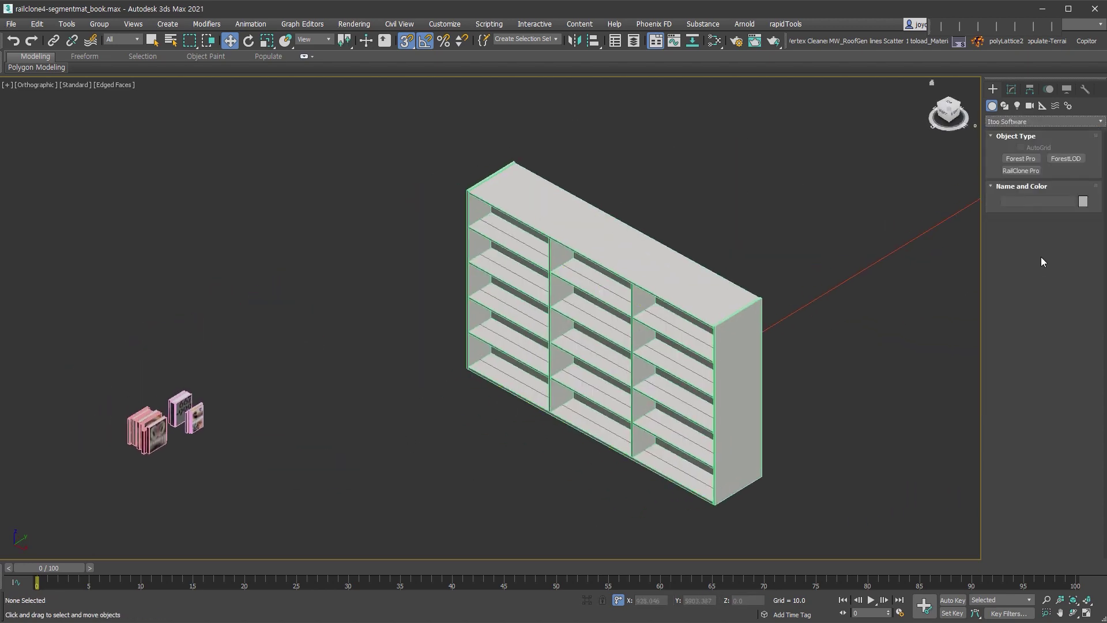
{"action": "left_click", "coordinate": [1021, 170]}
{"action": "left_click_drag", "start_coordinate": [506, 474], "coordinate": [571, 522]}
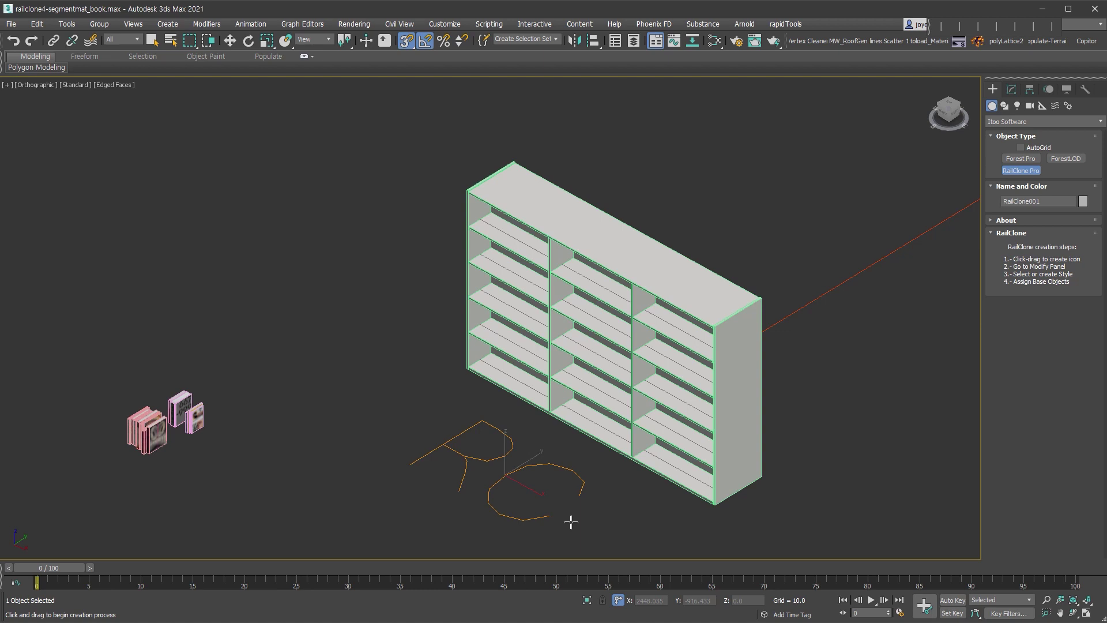
{"action": "right_click", "coordinate": [571, 522]}
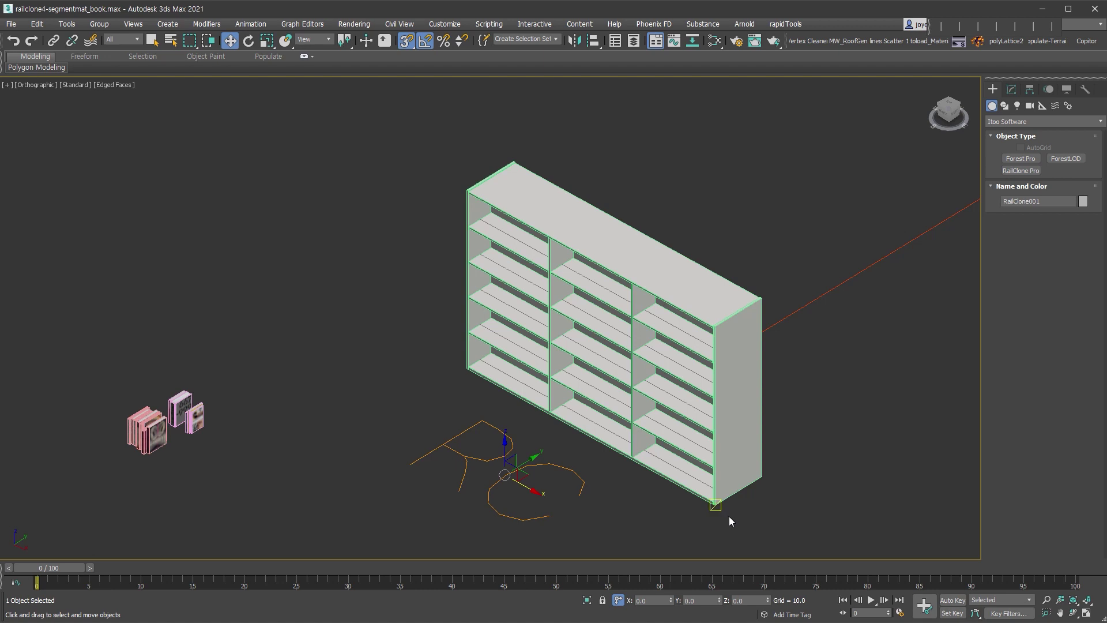
Step: Open the Style Editor, check Line002's splines at Spline sub-object level, then reselect RailClone001
{"action": "left_click", "coordinate": [1012, 89]}
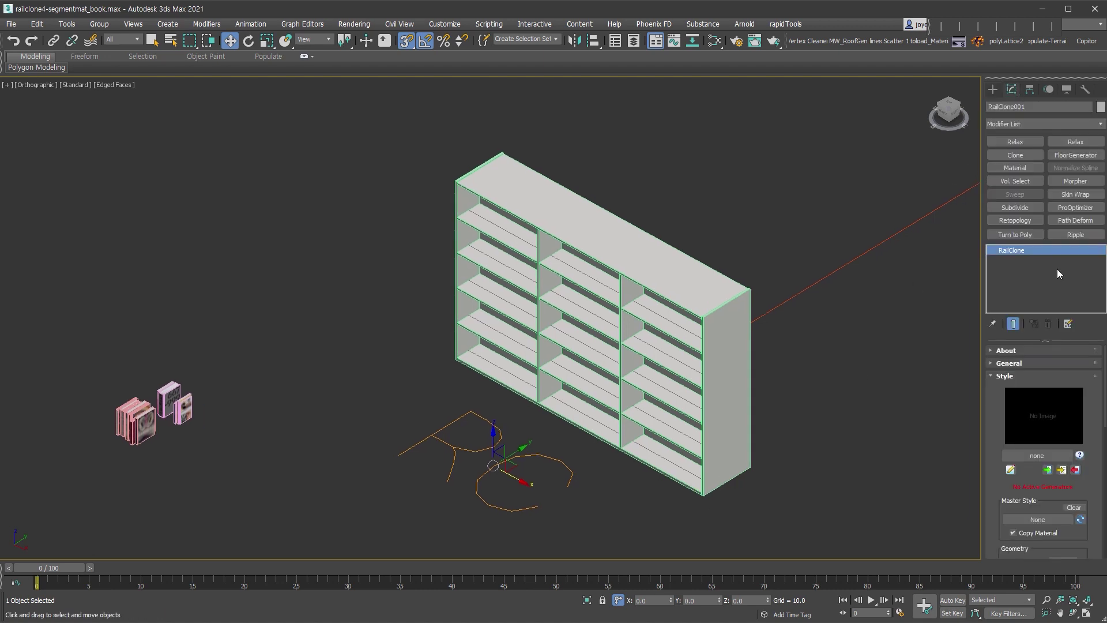
{"action": "left_click", "coordinate": [1011, 470]}
{"action": "left_click_drag", "start_coordinate": [341, 132], "coordinate": [348, 115]}
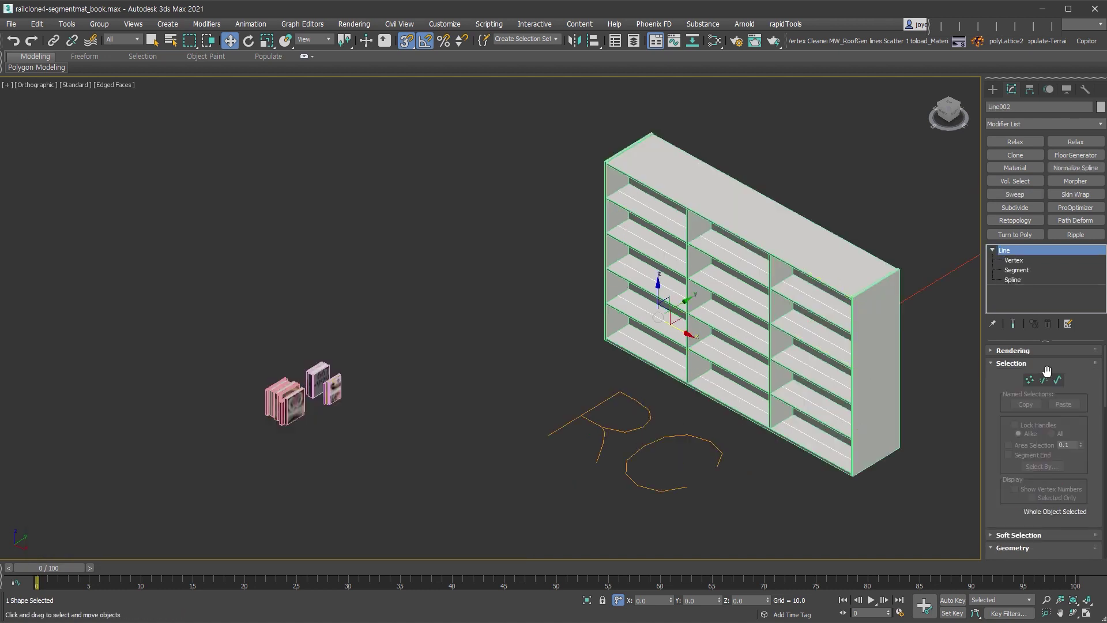
{"action": "left_click", "coordinate": [1058, 380]}
{"action": "left_click", "coordinate": [727, 249]}
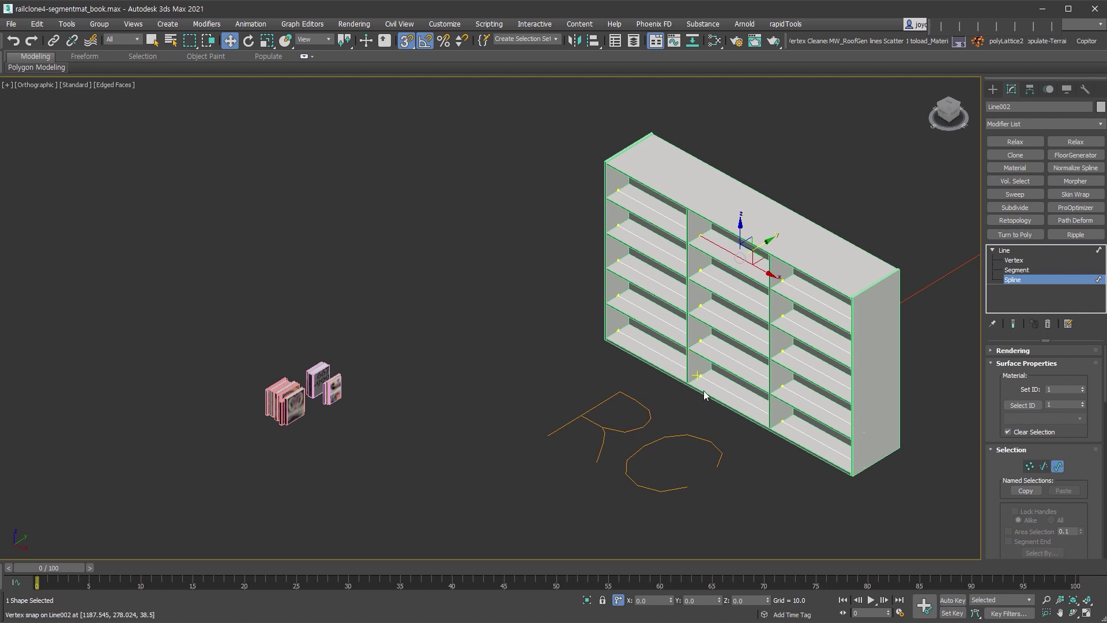
{"action": "left_click", "coordinate": [1030, 281]}
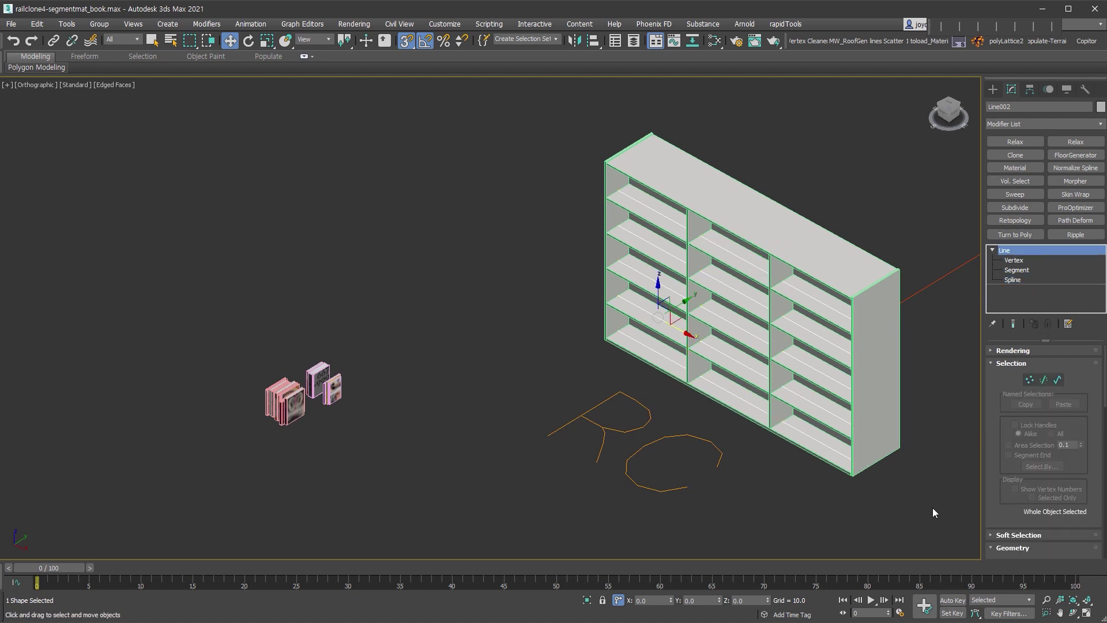
{"action": "left_click", "coordinate": [643, 446]}
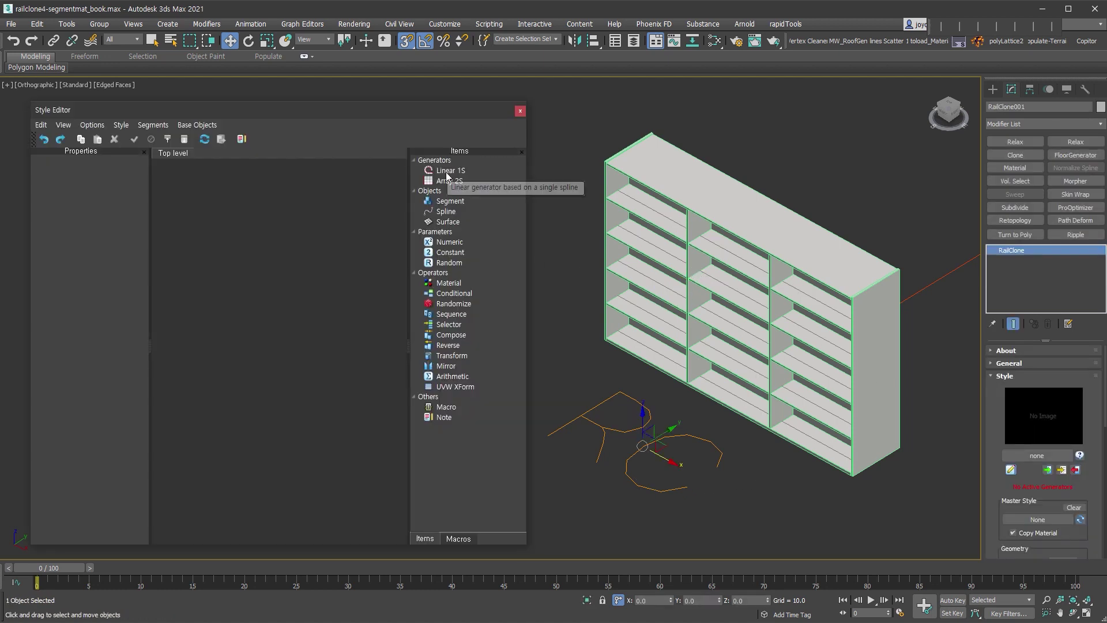
Step: Add a Linear 1S generator and a Spline node using Line002, wired into the generator's Spline input
{"action": "left_click_drag", "start_coordinate": [447, 175], "coordinate": [360, 243]}
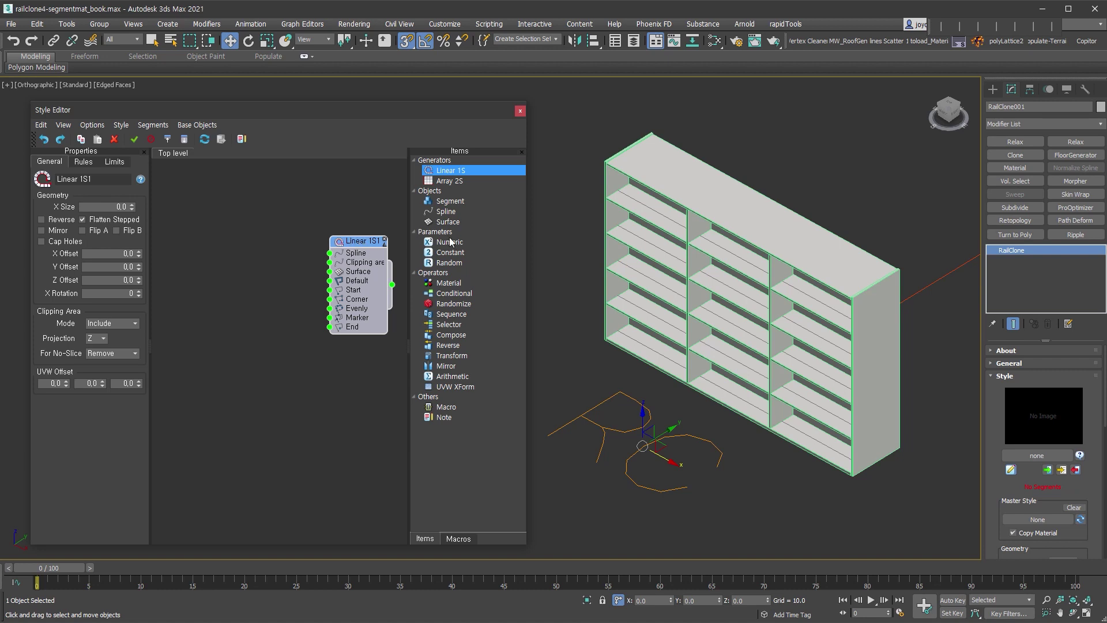
{"action": "left_click_drag", "start_coordinate": [446, 211], "coordinate": [286, 248]}
{"action": "left_click", "coordinate": [109, 188]}
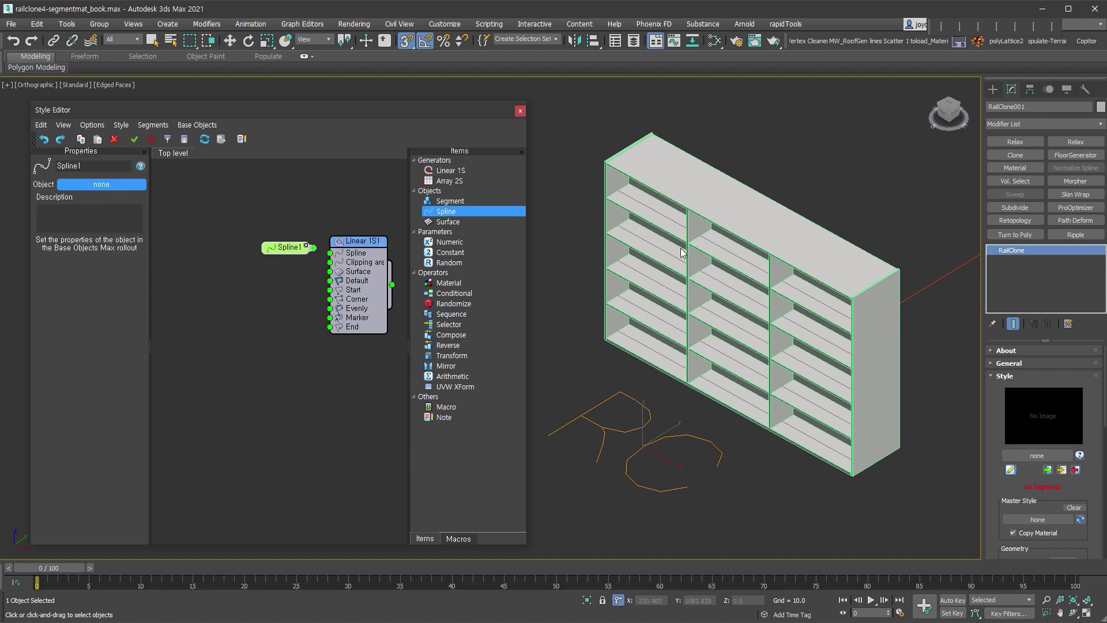
{"action": "left_click", "coordinate": [662, 250]}
{"action": "mouse_move", "coordinate": [283, 248]}
{"action": "left_mouse_down"}
{"action": "mouse_move", "coordinate": [264, 248]}
{"action": "mouse_move", "coordinate": [329, 258]}
{"action": "left_mouse_up"}
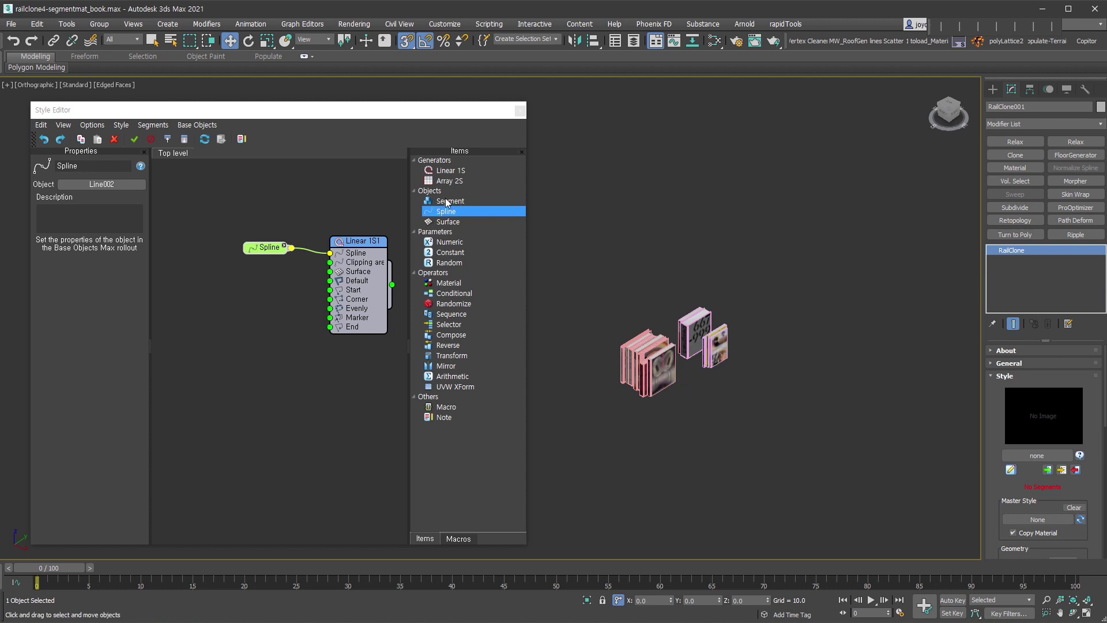
Step: Add a default1 segment and use Clone Multiple to create segments for all Design books objects
{"action": "left_click_drag", "start_coordinate": [450, 200], "coordinate": [210, 289]}
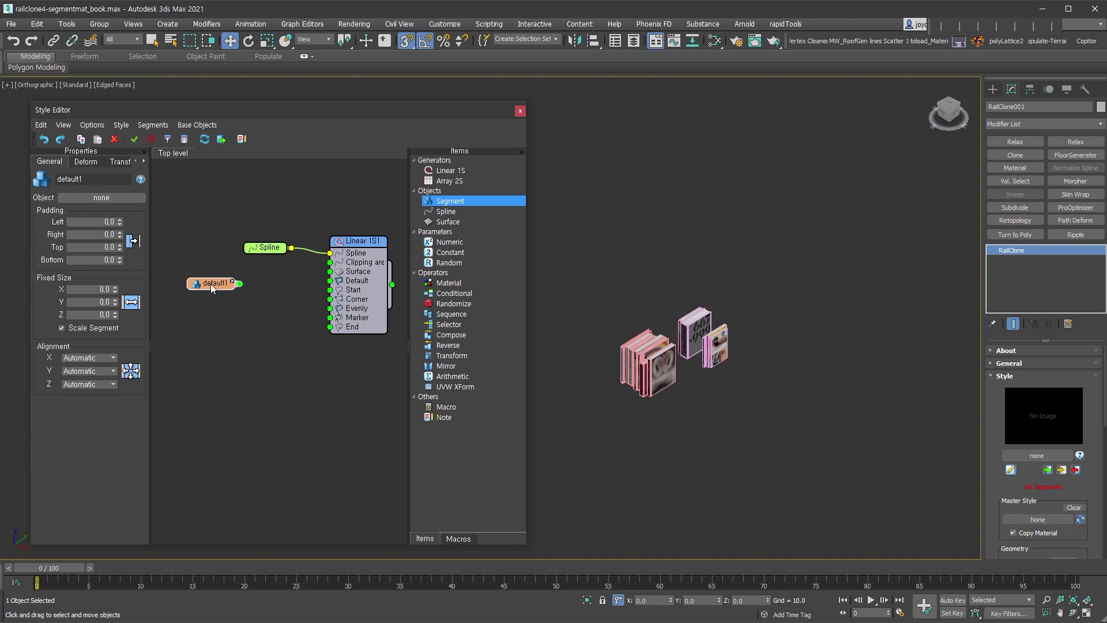
{"action": "right_click", "coordinate": [211, 286]}
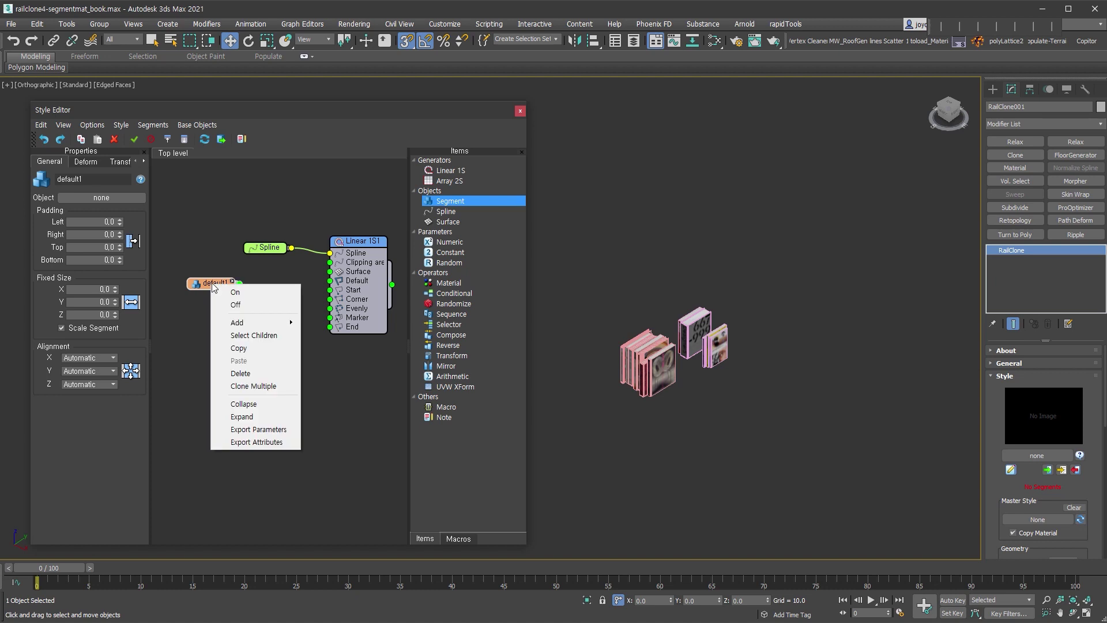
{"action": "left_click", "coordinate": [287, 386]}
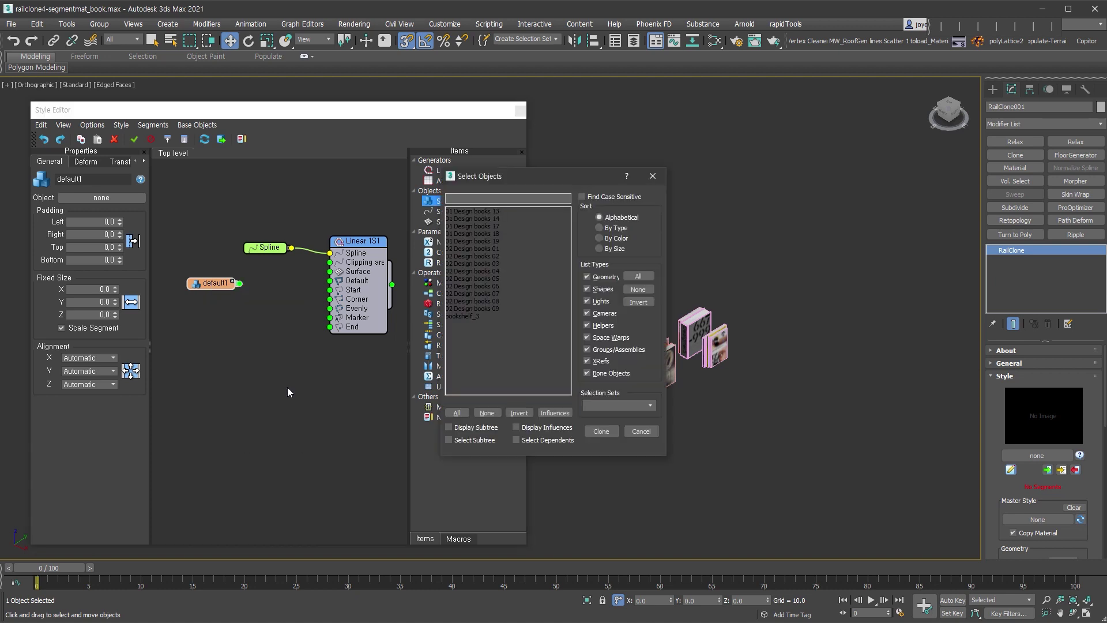
{"action": "left_click", "coordinate": [499, 211]}
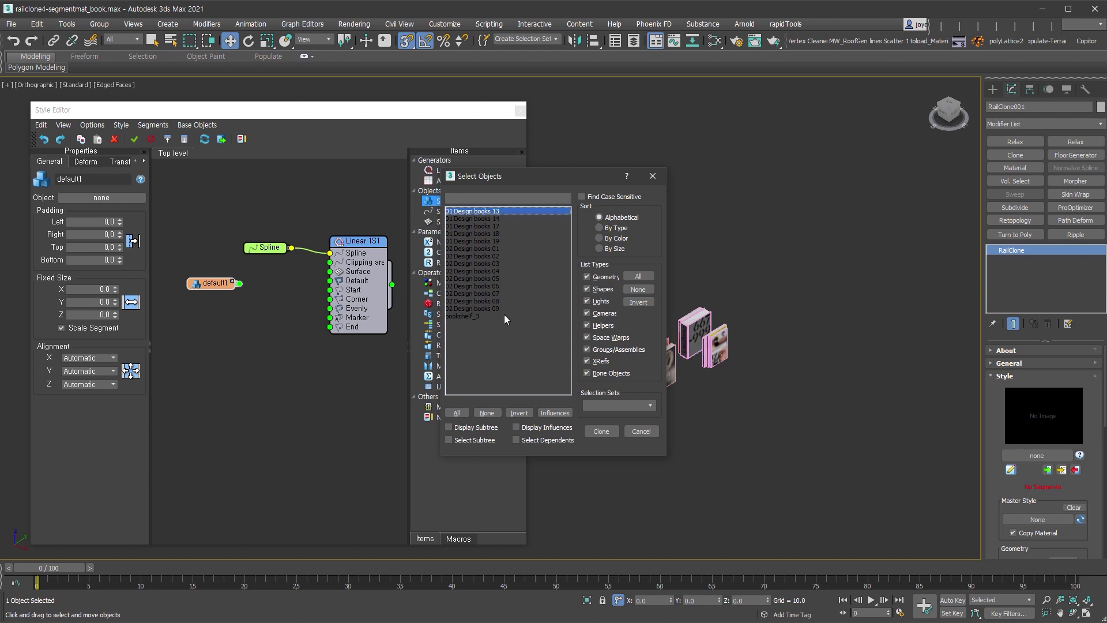
{"action": "left_click", "coordinate": [504, 316], "text": "shift"}
{"action": "left_click", "coordinate": [601, 431]}
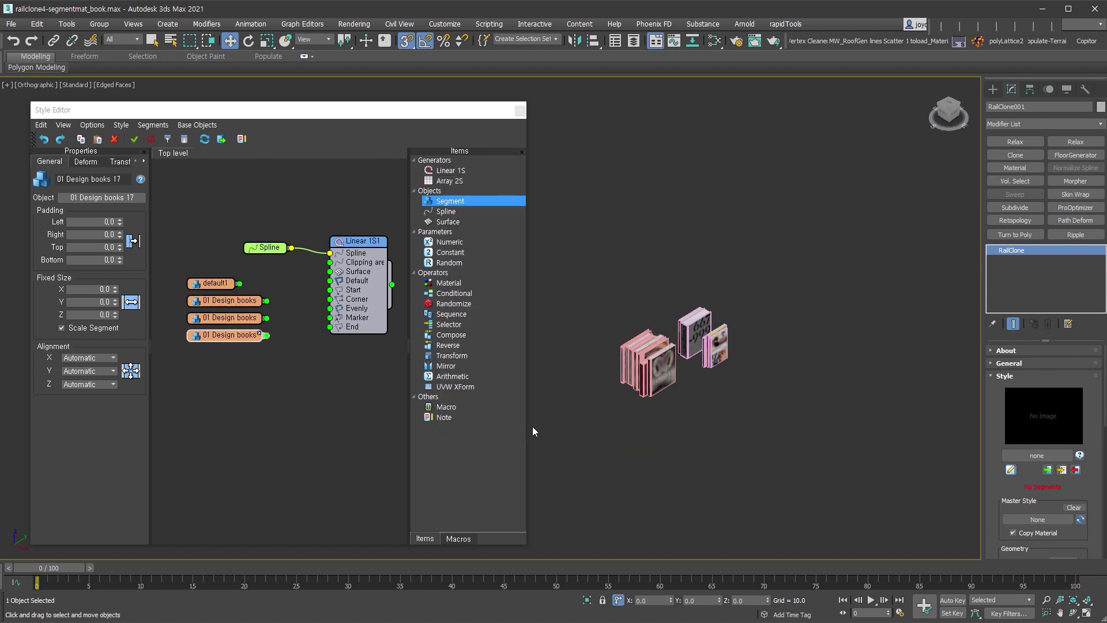
Step: Move default1 and the Design books nodes left into a column
{"action": "middle_click_drag", "start_coordinate": [277, 402], "coordinate": [296, 354]}
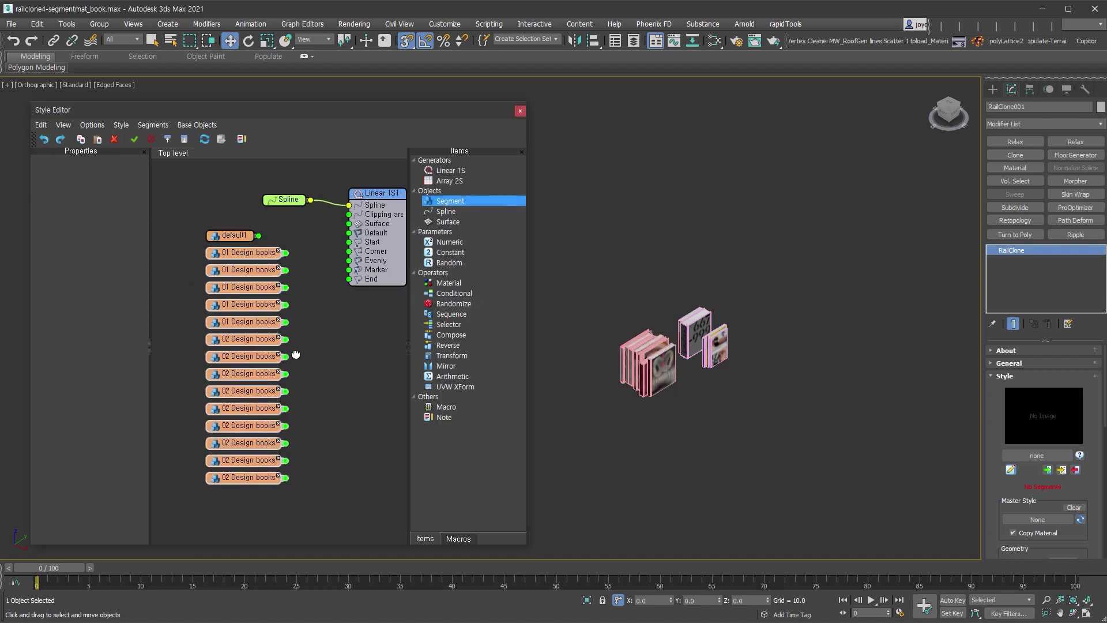
{"action": "left_click_drag", "start_coordinate": [226, 236], "coordinate": [197, 231]}
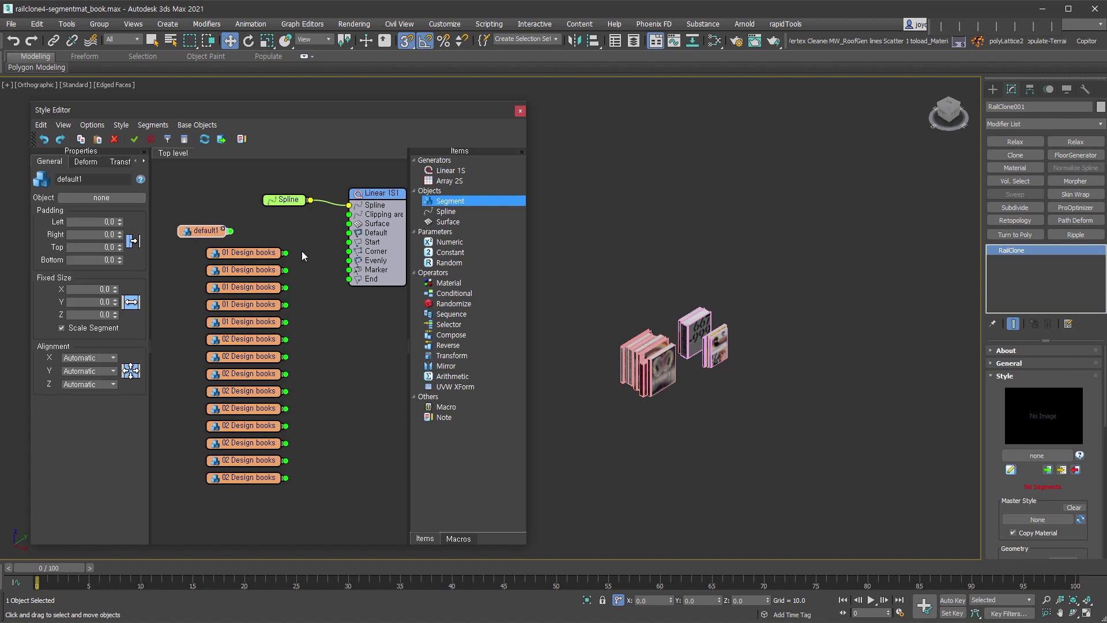
{"action": "left_click_drag", "start_coordinate": [323, 240], "coordinate": [261, 521]}
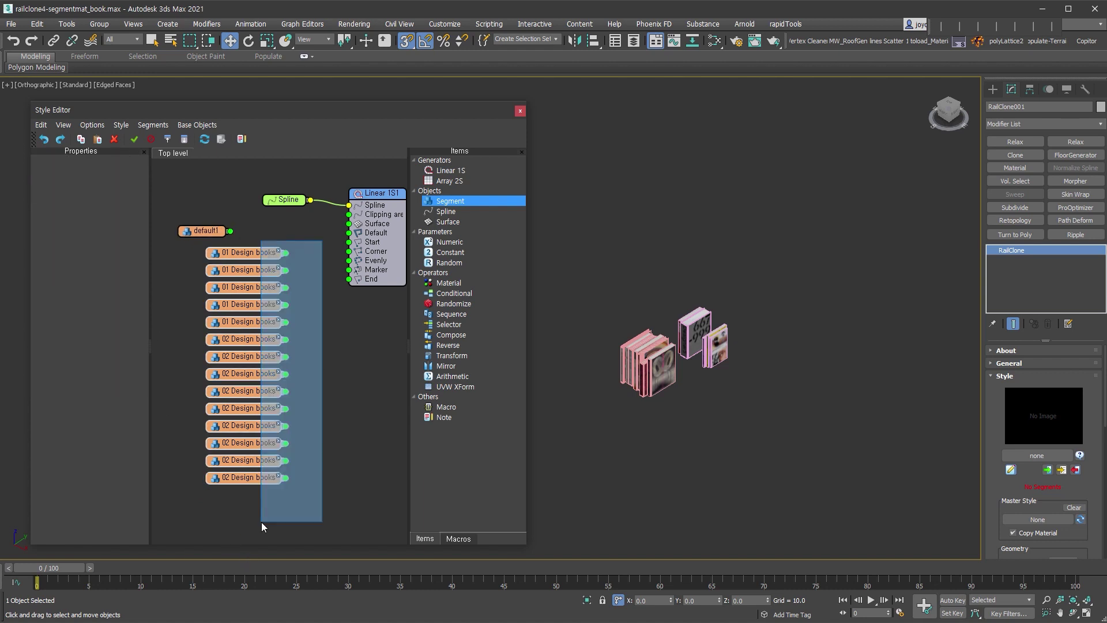
{"action": "left_click_drag", "start_coordinate": [247, 255], "coordinate": [195, 257]}
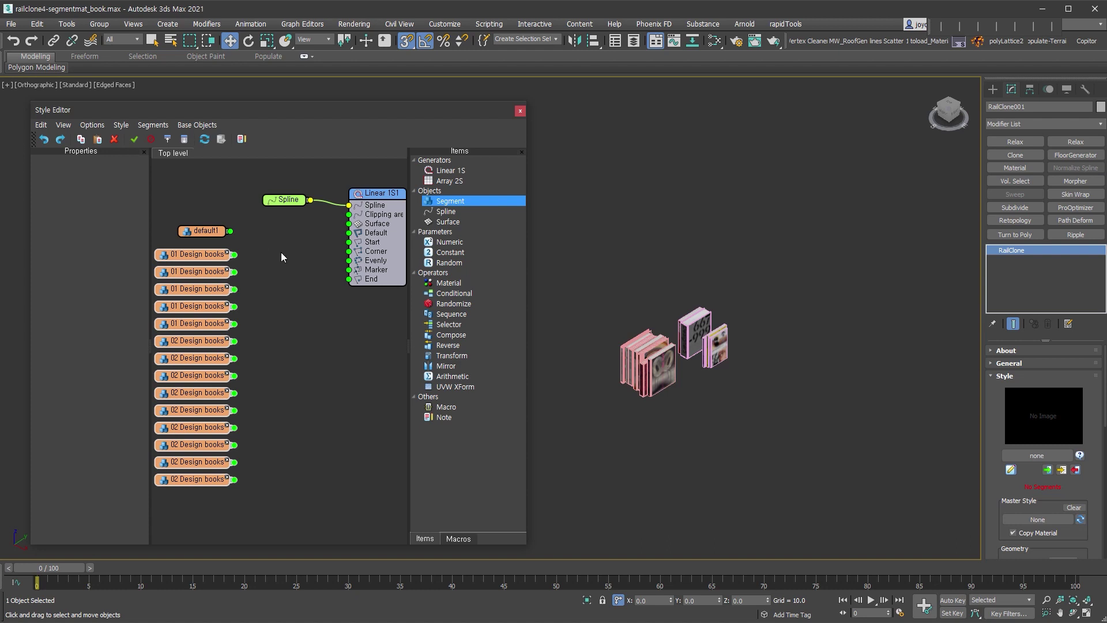
{"action": "scroll", "coordinate": [301, 307], "scroll_direction": "down", "scroll_amount": 1}
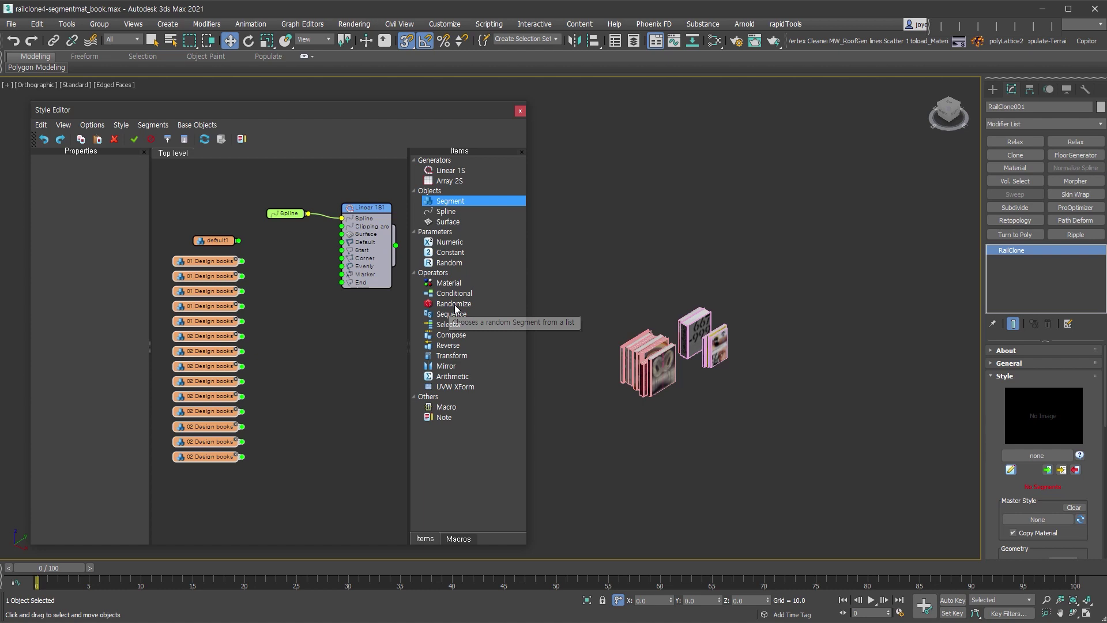
Step: Add Randomize1, wire all Design books segments into it, and connect it to Linear 1S Default
{"action": "left_click_drag", "start_coordinate": [455, 306], "coordinate": [288, 297]}
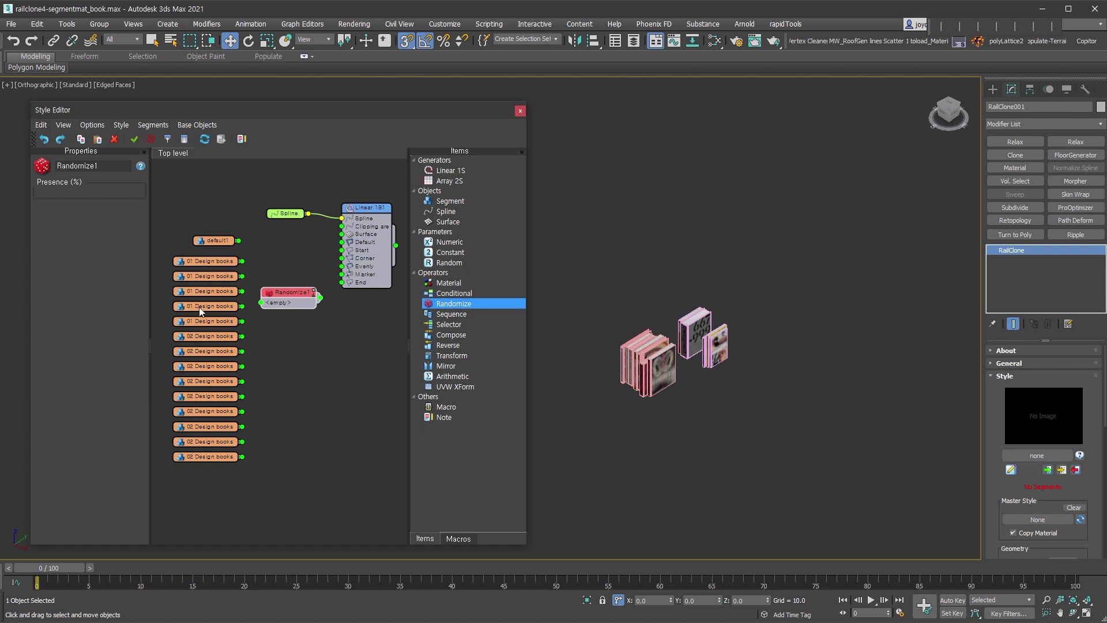
{"action": "mouse_move", "coordinate": [206, 489]}
{"action": "left_mouse_down"}
{"action": "mouse_move", "coordinate": [191, 254]}
{"action": "mouse_move", "coordinate": [263, 304]}
{"action": "left_mouse_up"}
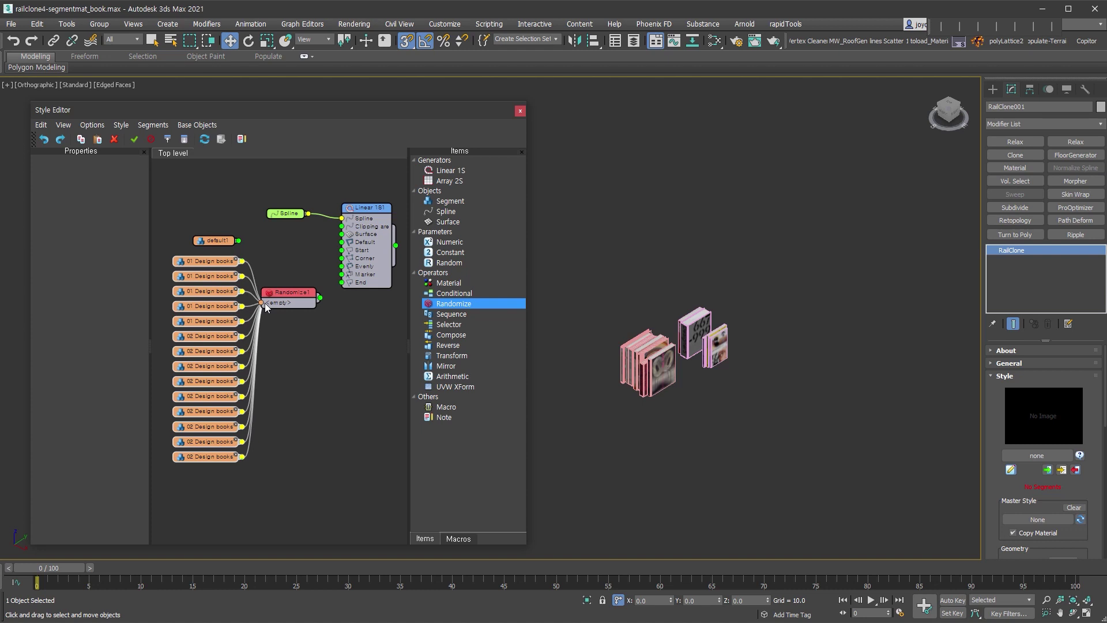
{"action": "left_click_drag", "start_coordinate": [293, 296], "coordinate": [282, 246]}
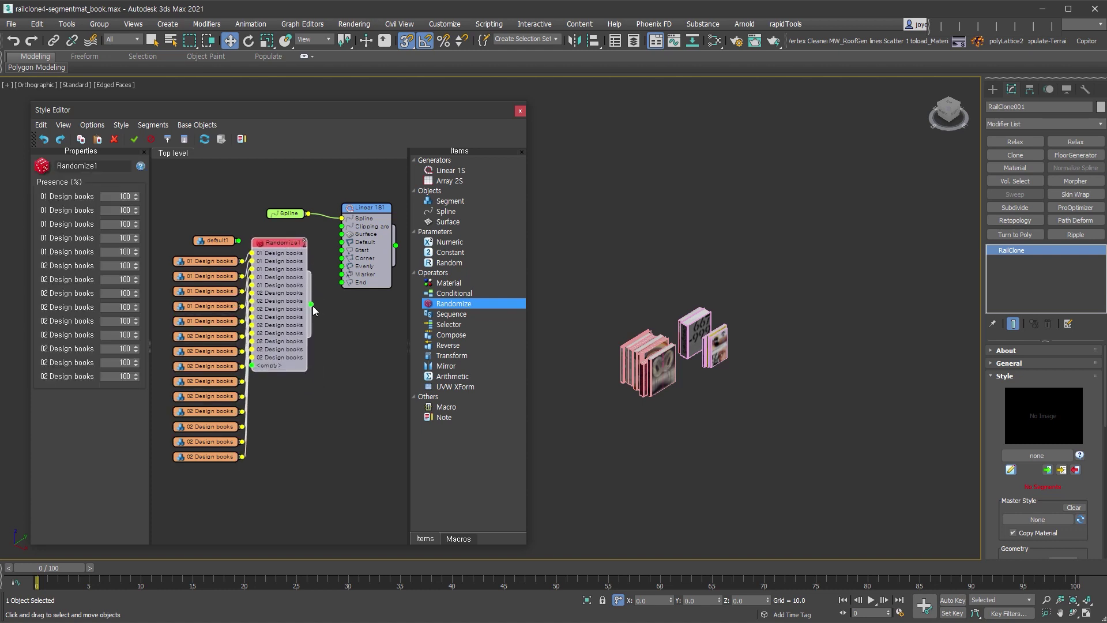
{"action": "left_click_drag", "start_coordinate": [312, 304], "coordinate": [343, 242]}
{"action": "middle_click_drag", "start_coordinate": [903, 345], "coordinate": [879, 348]}
{"action": "scroll", "coordinate": [879, 349], "scroll_direction": "up", "scroll_amount": 2}
{"action": "scroll", "coordinate": [848, 349], "scroll_direction": "up", "scroll_amount": 2}
{"action": "scroll", "coordinate": [807, 349], "scroll_direction": "up", "scroll_amount": 2}
{"action": "scroll", "coordinate": [769, 349], "scroll_direction": "up", "scroll_amount": 2}
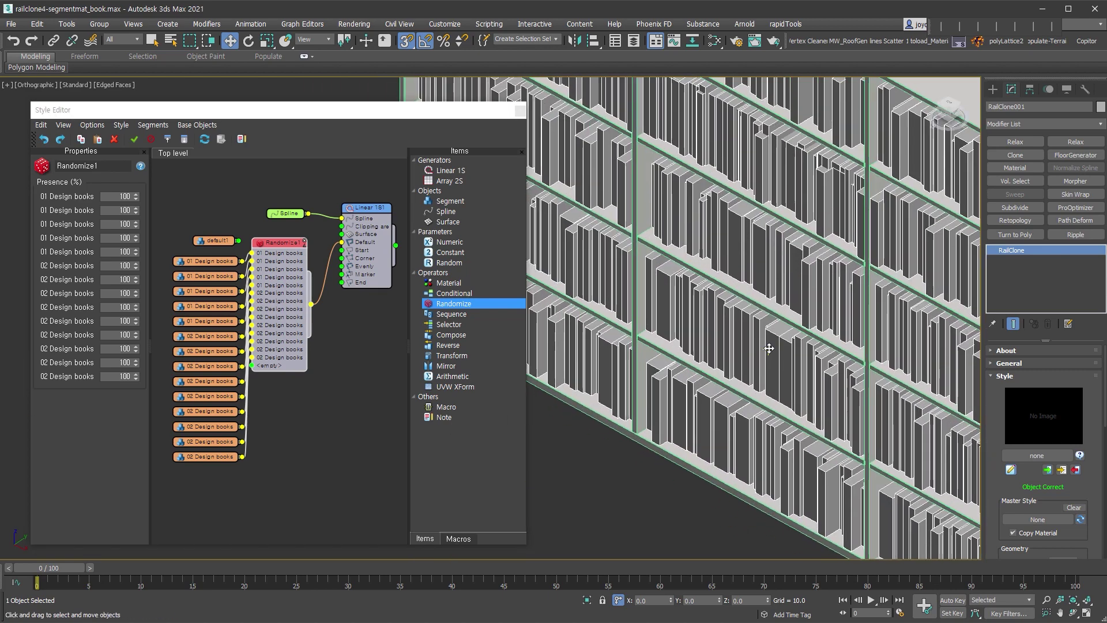
{"action": "scroll", "coordinate": [749, 349], "scroll_direction": "up", "scroll_amount": 2}
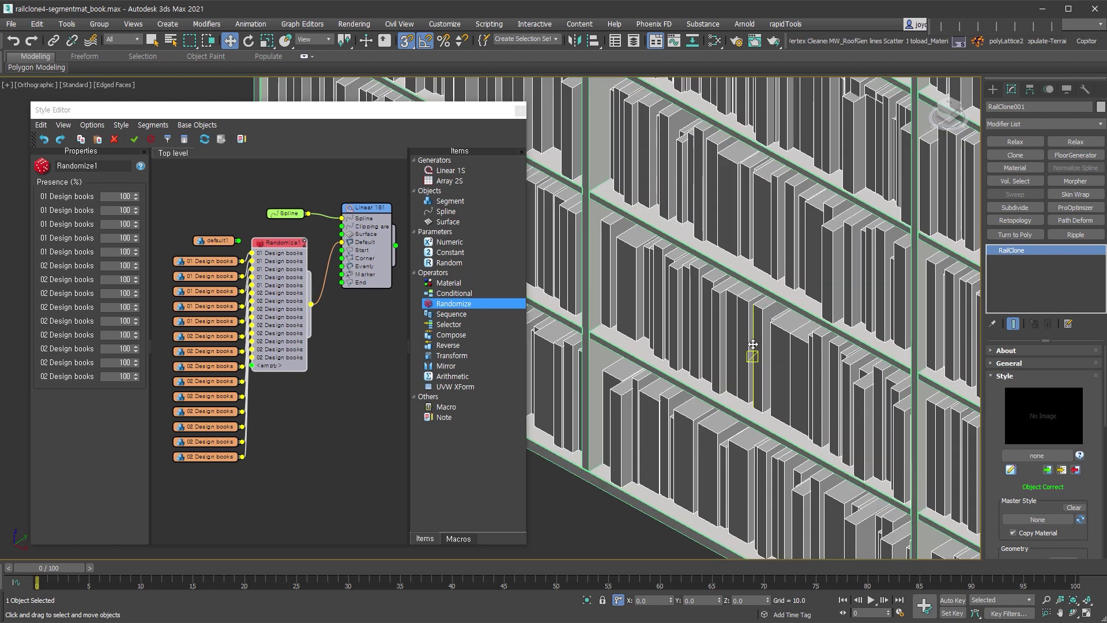
{"action": "scroll", "coordinate": [746, 347], "scroll_direction": "up", "scroll_amount": 2}
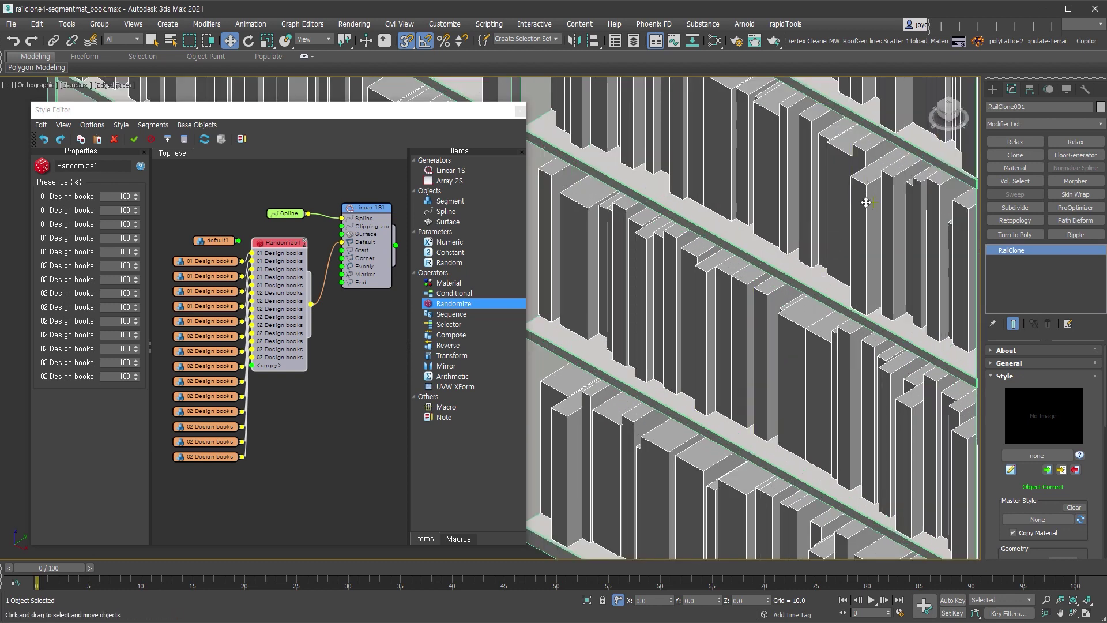
Step: Set the RailClone Display Viewport option to Mesh and inspect the detailed books
{"action": "scroll", "coordinate": [993, 541], "scroll_direction": "down", "scroll_amount": 3}
{"action": "scroll", "coordinate": [1010, 545], "scroll_direction": "down", "scroll_amount": 3}
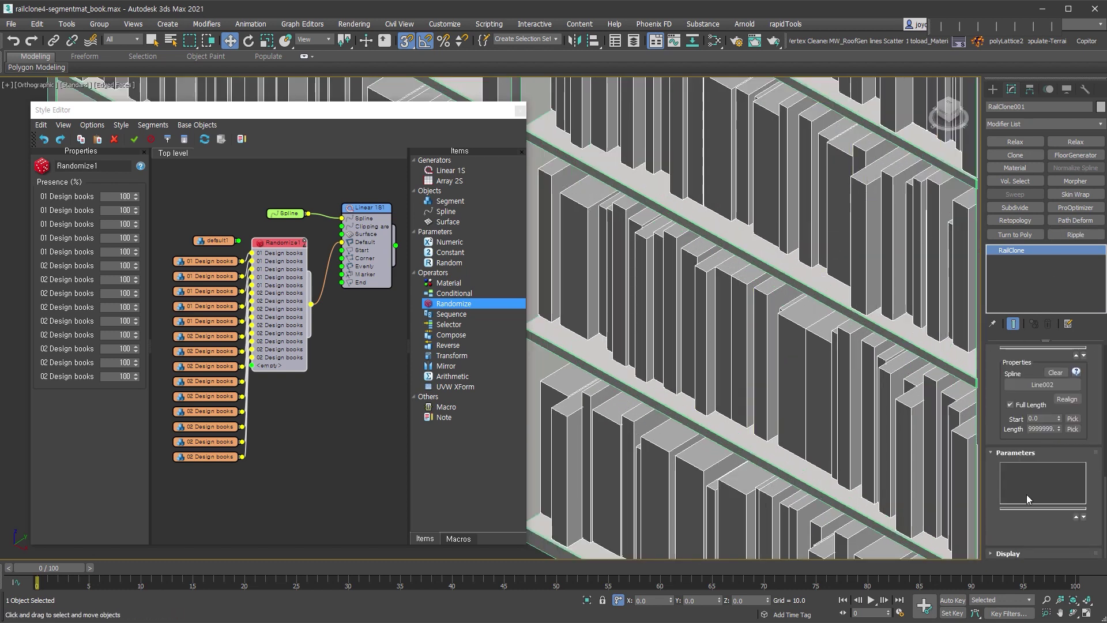
{"action": "left_click", "coordinate": [1029, 556]}
{"action": "scroll", "coordinate": [1009, 426], "scroll_direction": "down", "scroll_amount": 2}
{"action": "scroll", "coordinate": [1009, 427], "scroll_direction": "down", "scroll_amount": 2}
{"action": "left_click", "coordinate": [1010, 412]}
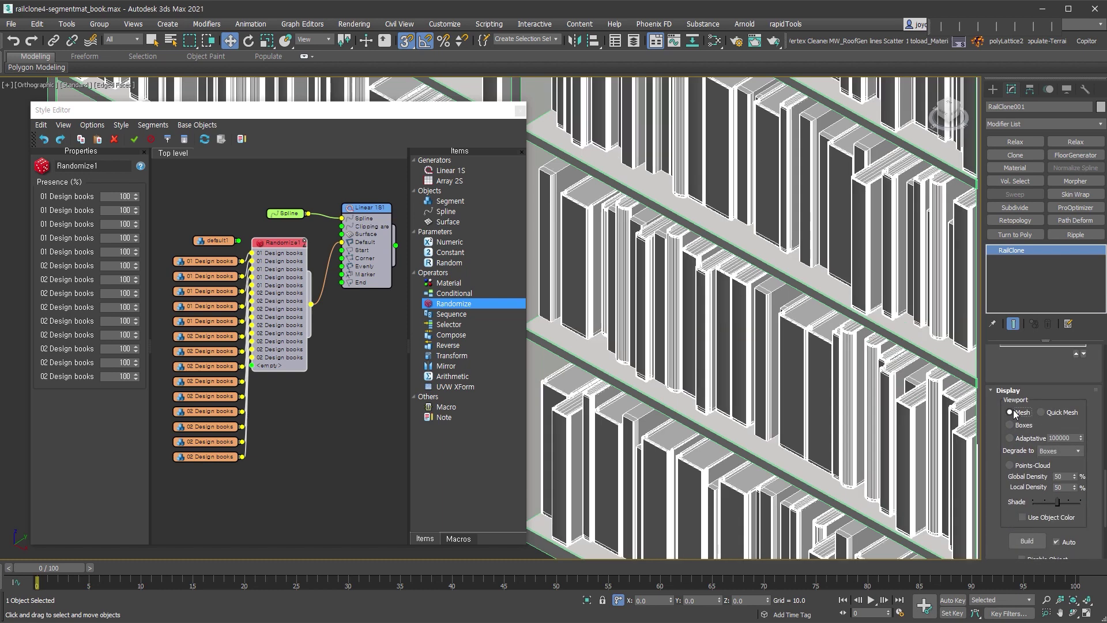
{"action": "scroll", "coordinate": [867, 182], "scroll_direction": "up", "scroll_amount": 5}
{"action": "scroll", "coordinate": [867, 182], "scroll_direction": "down", "scroll_amount": 2}
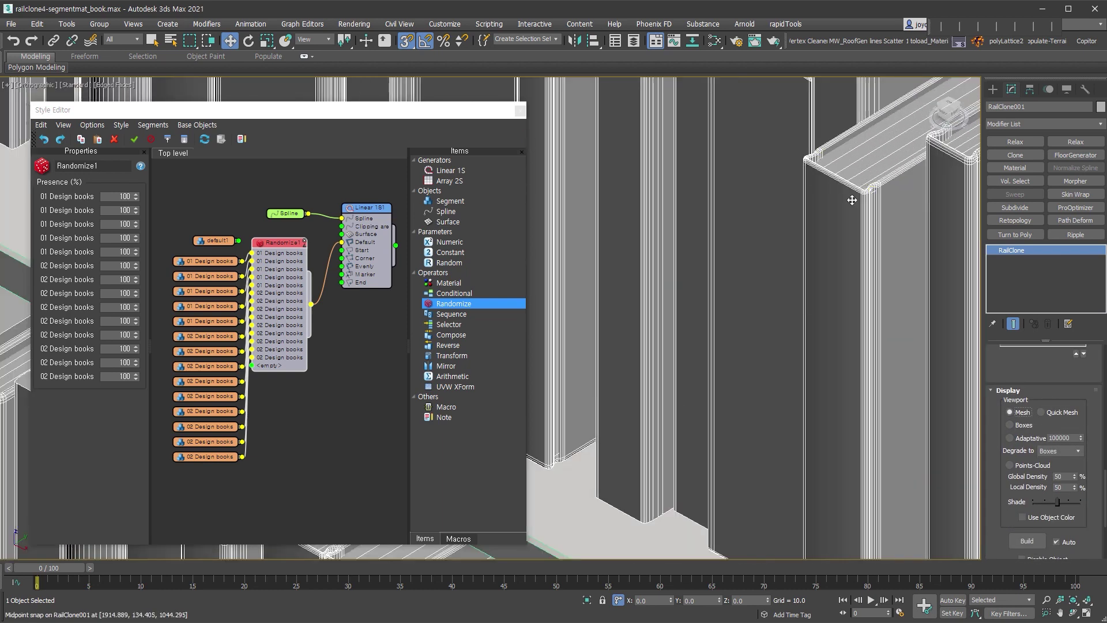
{"action": "scroll", "coordinate": [836, 286], "scroll_direction": "down", "scroll_amount": 3}
{"action": "middle_click_drag", "start_coordinate": [836, 286], "coordinate": [842, 271]}
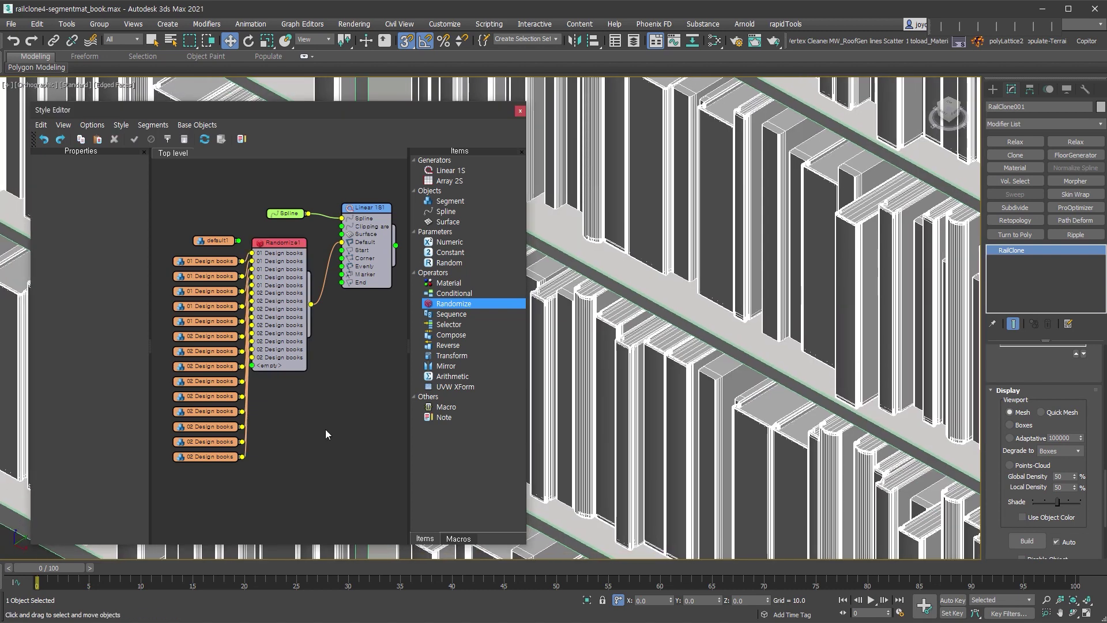
Step: Select the Linear 1S1 node, then close the Style Editor window
{"action": "left_click", "coordinate": [372, 227]}
{"action": "scroll", "coordinate": [632, 193], "scroll_direction": "down", "scroll_amount": 5}
{"action": "scroll", "coordinate": [632, 193], "scroll_direction": "down", "scroll_amount": 3}
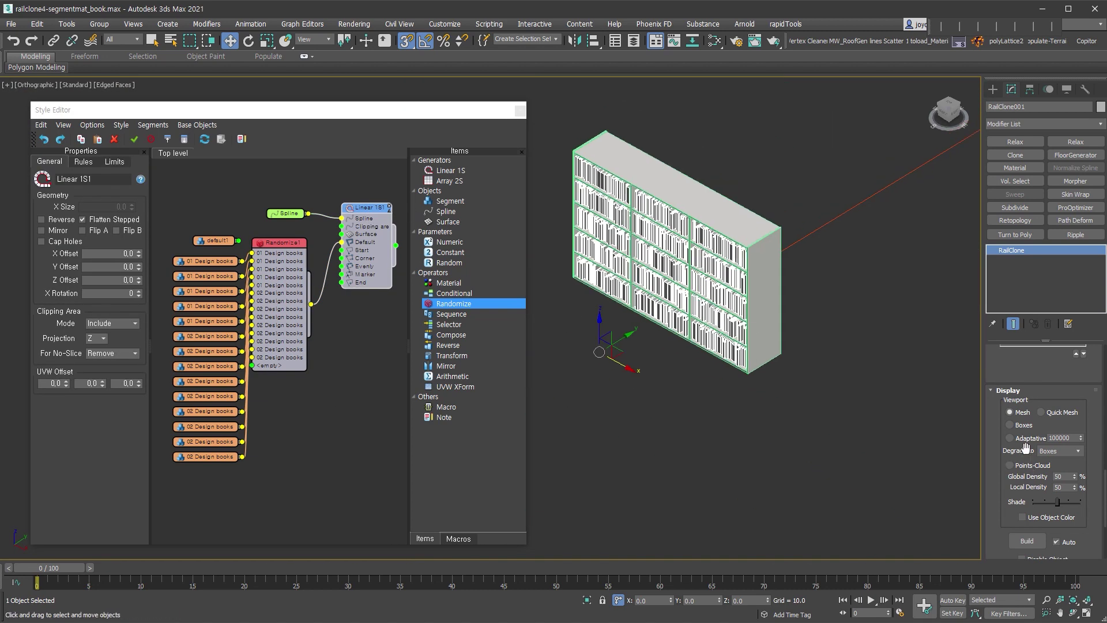
{"action": "left_click", "coordinate": [1030, 425]}
{"action": "left_click", "coordinate": [520, 109]}
{"action": "middle_click_drag", "start_coordinate": [790, 205], "coordinate": [583, 286]}
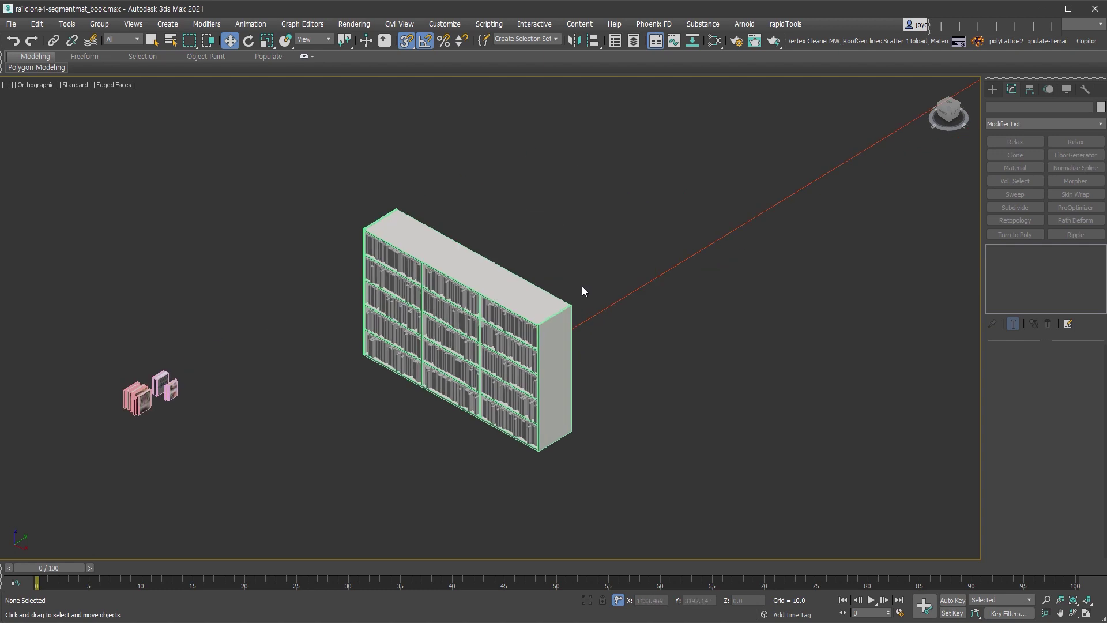
Step: Select bookshelf_3 and add a Clone modifier from the modifier set buttons
{"action": "left_click", "coordinate": [562, 323]}
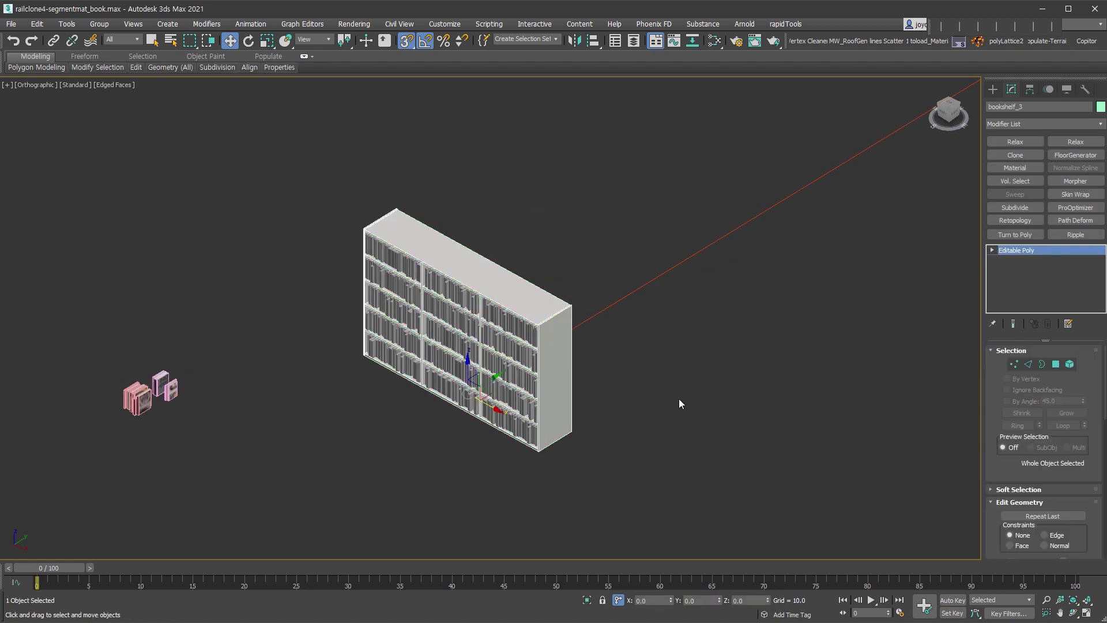
{"action": "middle_click_drag", "start_coordinate": [679, 399], "coordinate": [564, 432]}
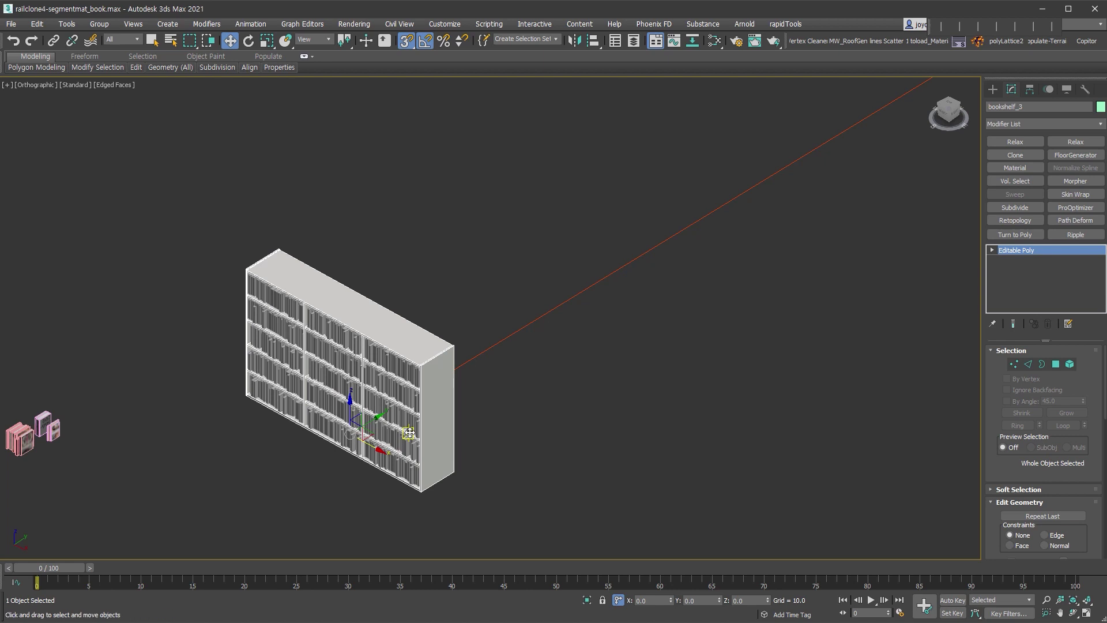
{"action": "scroll", "coordinate": [535, 400], "scroll_direction": "down", "scroll_amount": 3}
{"action": "scroll", "coordinate": [448, 463], "scroll_direction": "down", "scroll_amount": 3}
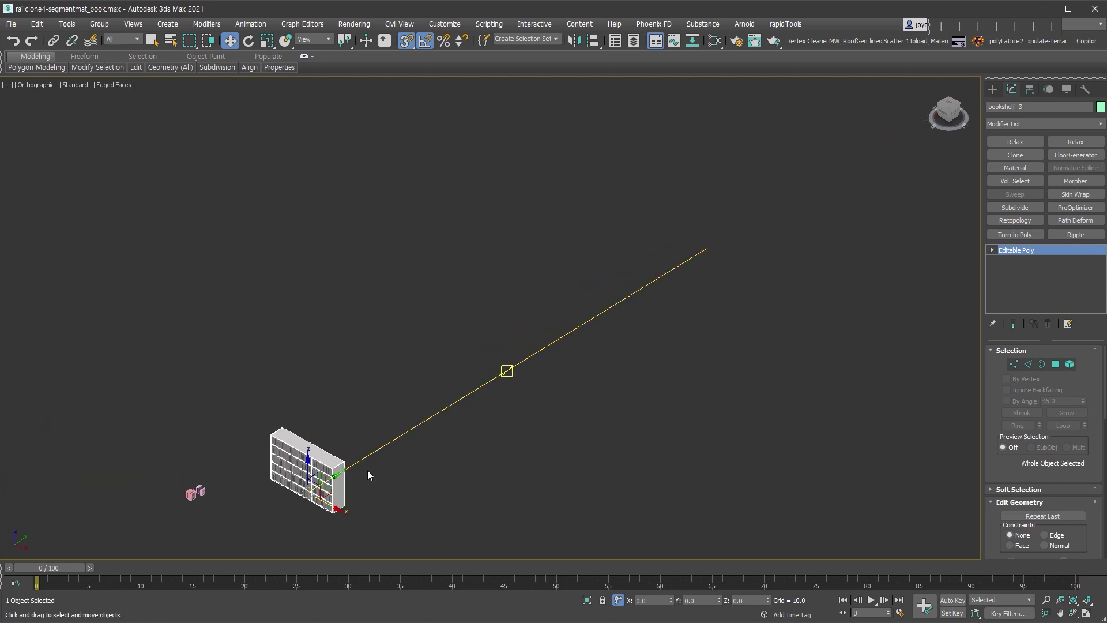
{"action": "scroll", "coordinate": [437, 376], "scroll_direction": "up", "scroll_amount": 2}
{"action": "scroll", "coordinate": [462, 372], "scroll_direction": "up", "scroll_amount": 1}
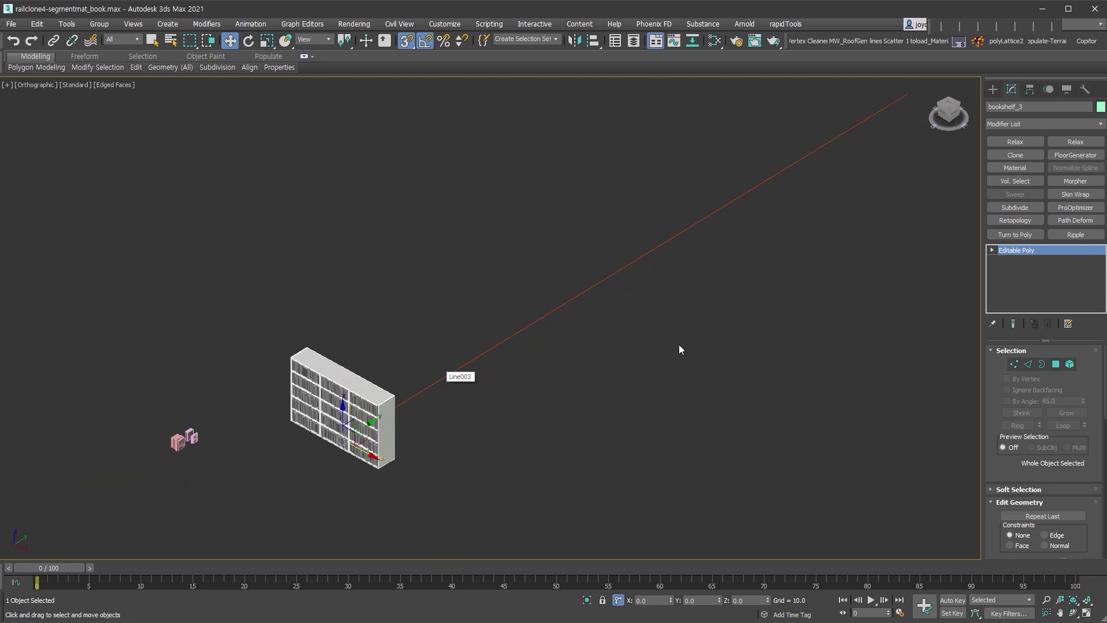
{"action": "left_click", "coordinate": [1029, 154]}
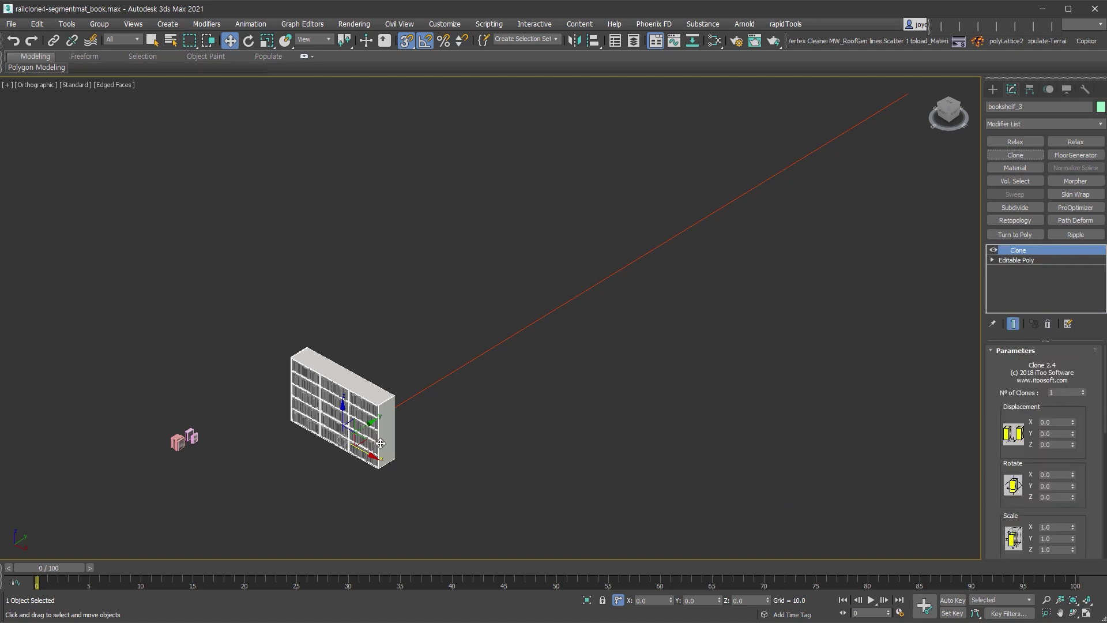
Step: Switch the reference coordinate system to Local and set the Clone X displacement to 2000
{"action": "left_click", "coordinate": [314, 39]}
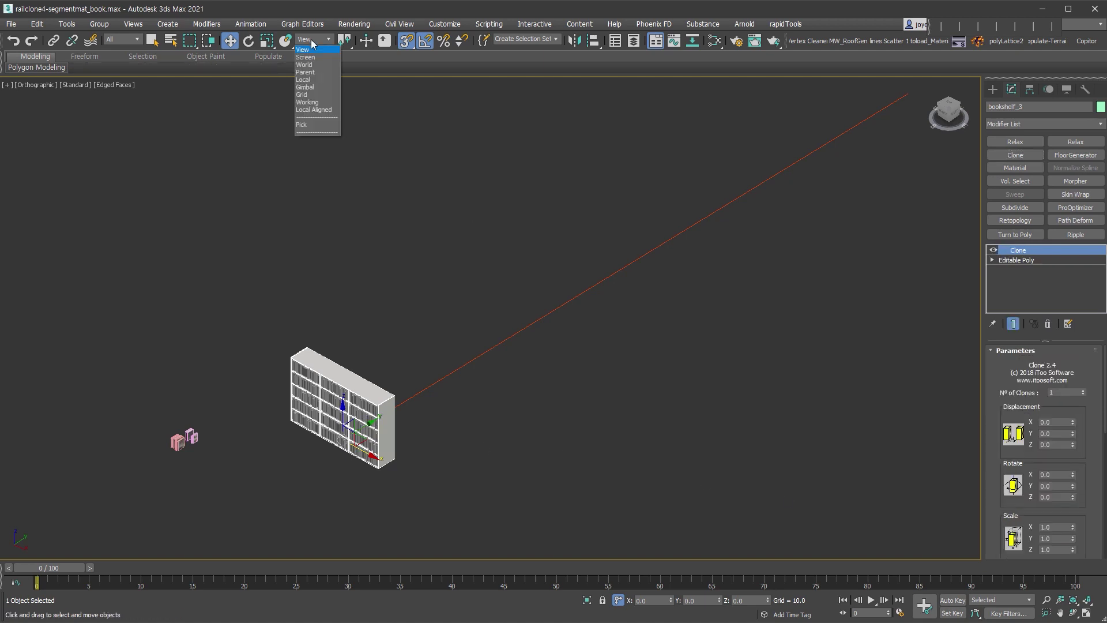
{"action": "left_click", "coordinate": [310, 80]}
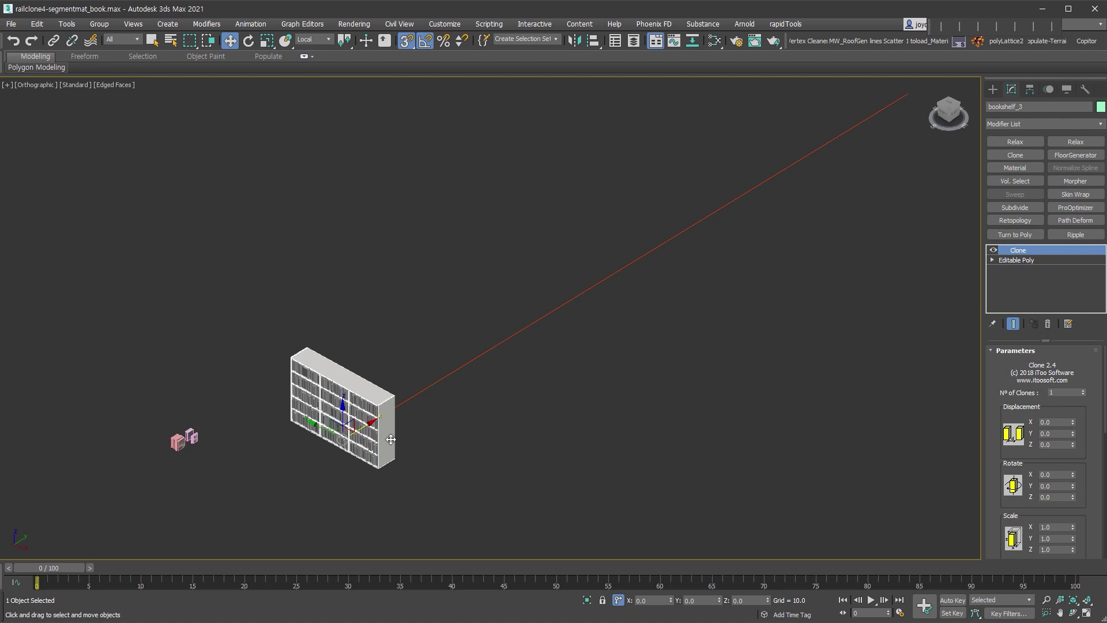
{"action": "scroll", "coordinate": [370, 444], "scroll_direction": "up", "scroll_amount": 3}
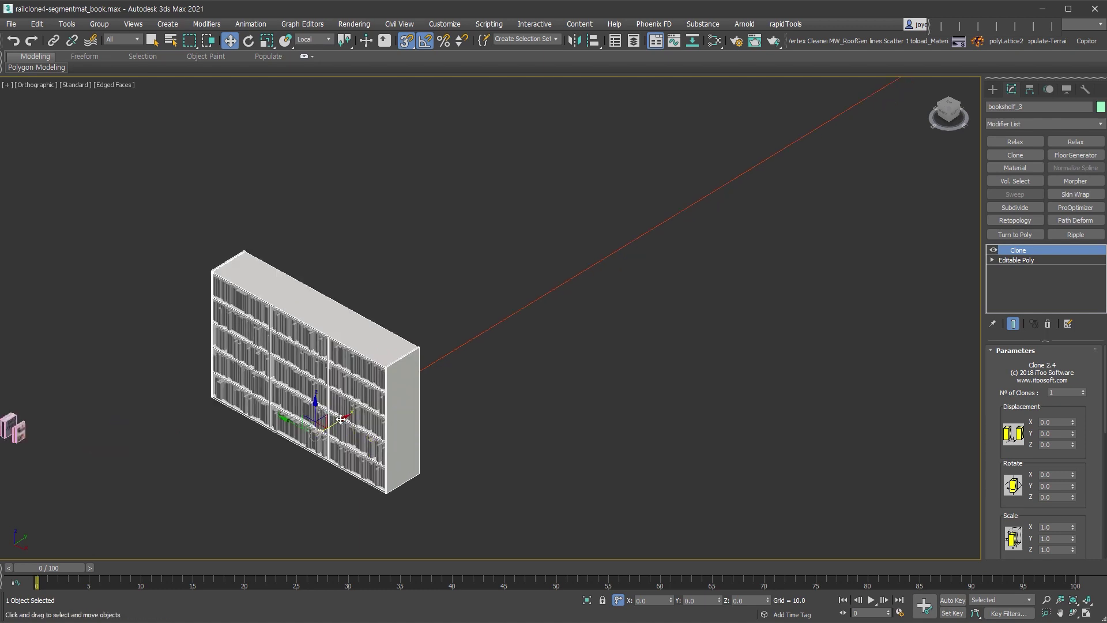
{"action": "left_click", "coordinate": [1057, 423]}
{"action": "type", "text": "2000"}
{"action": "key", "text": "Return"}
Step: Change the X displacement to 2500 and raise the number of clones to 9
{"action": "left_click", "coordinate": [1082, 390]}
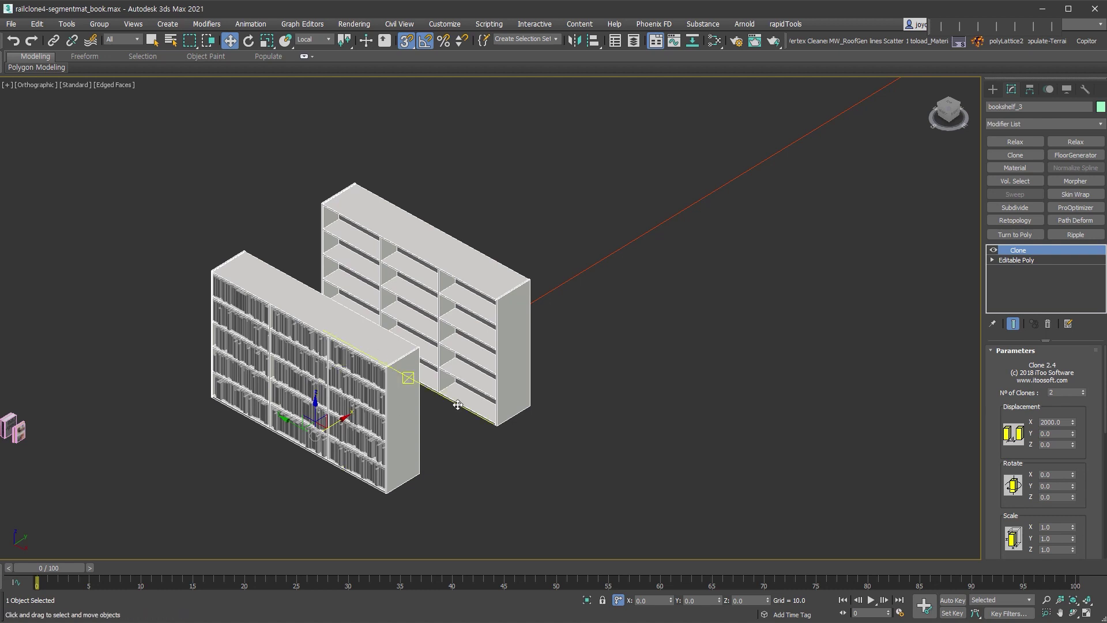
{"action": "double_click", "coordinate": [1050, 421]}
{"action": "type", "text": "2500"}
{"action": "key", "text": "Return"}
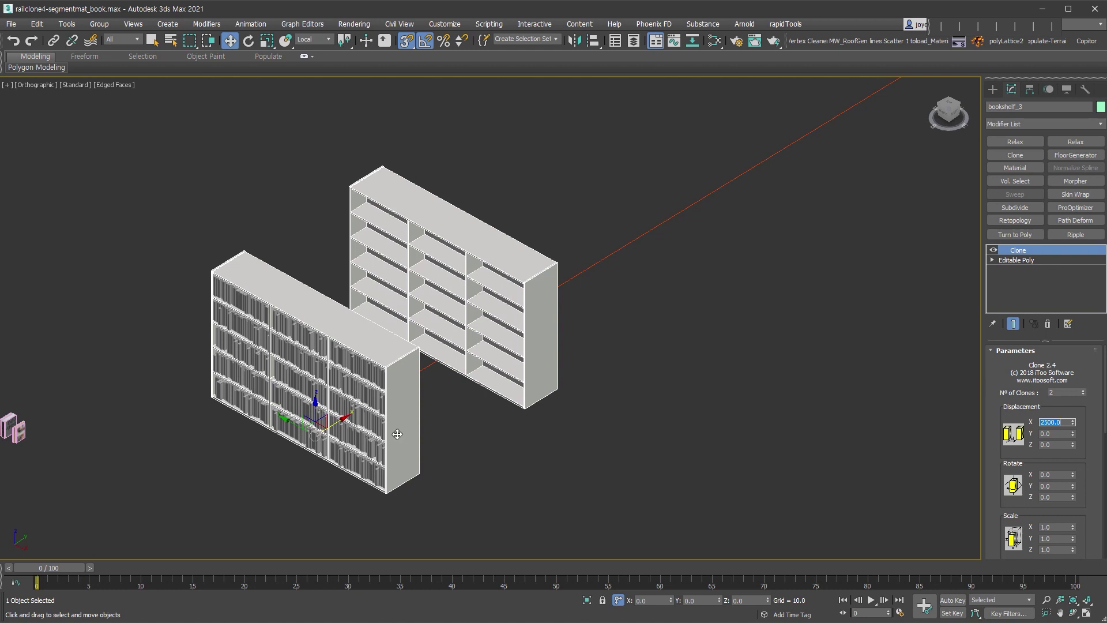
{"action": "scroll", "coordinate": [666, 375], "scroll_direction": "down", "scroll_amount": 4}
{"action": "middle_click_drag", "start_coordinate": [665, 374], "coordinate": [527, 450]}
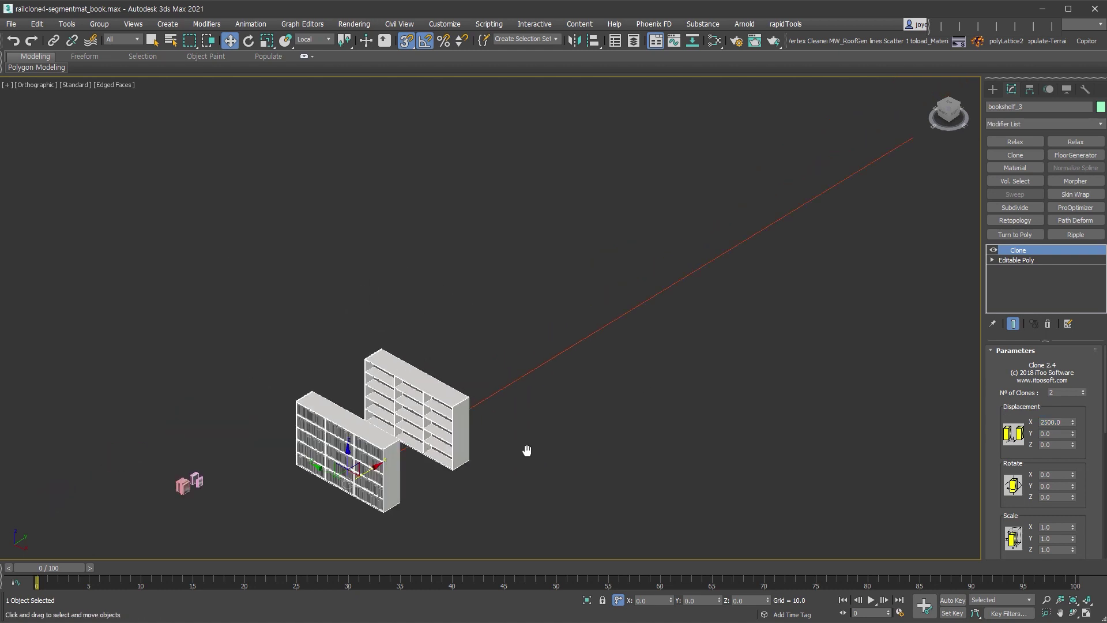
{"action": "left_click", "coordinate": [1084, 390]}
{"action": "left_click", "coordinate": [1084, 391]}
{"action": "left_click", "coordinate": [1084, 390]}
{"action": "left_click", "coordinate": [1084, 390]}
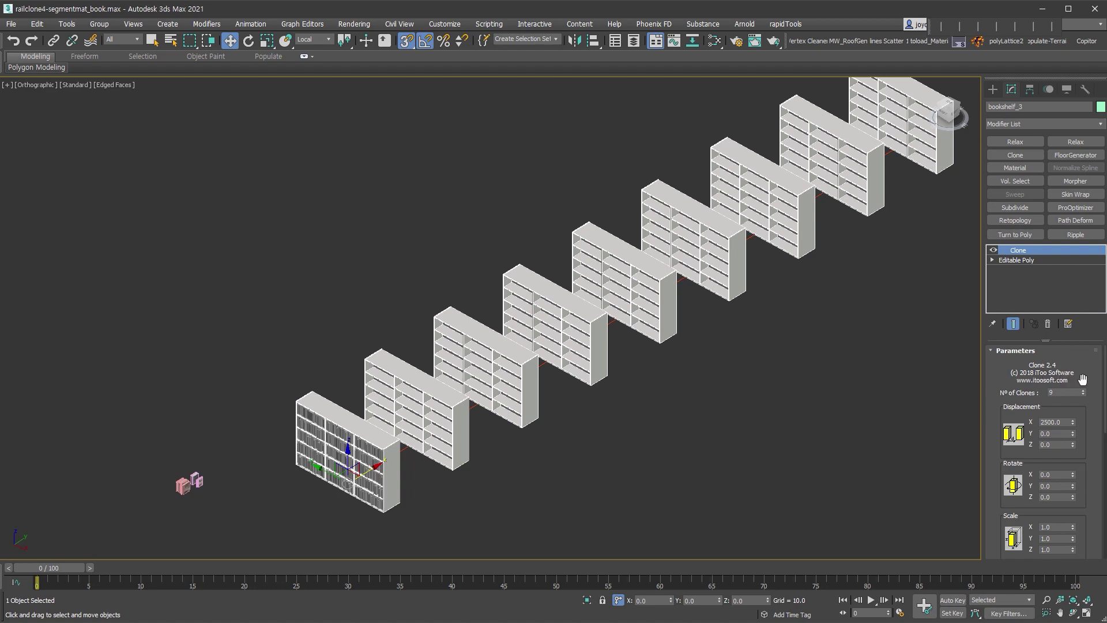
{"action": "left_click", "coordinate": [742, 496]}
Step: Switch the viewport to wireframe with F3 and select the shelf spline Line002
{"action": "mouse_move", "coordinate": [623, 478]}
{"action": "middle_mouse_down"}
{"action": "mouse_move", "coordinate": [498, 510]}
{"action": "mouse_move", "coordinate": [643, 448]}
{"action": "middle_mouse_up"}
{"action": "scroll", "coordinate": [345, 427], "scroll_direction": "up", "scroll_amount": 5}
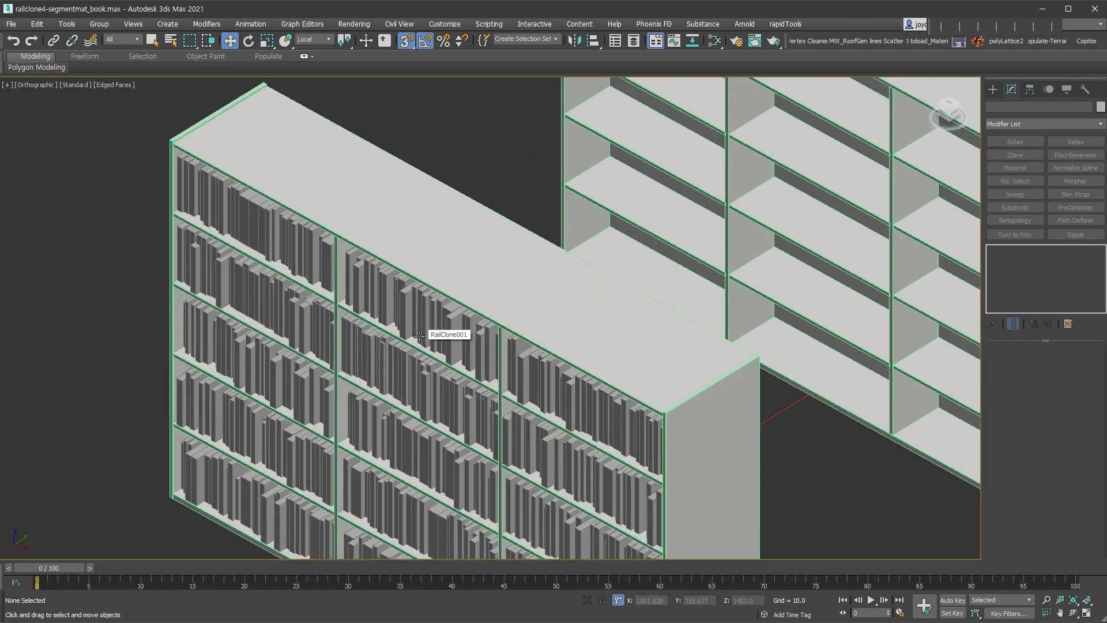
{"action": "key", "text": "F3"}
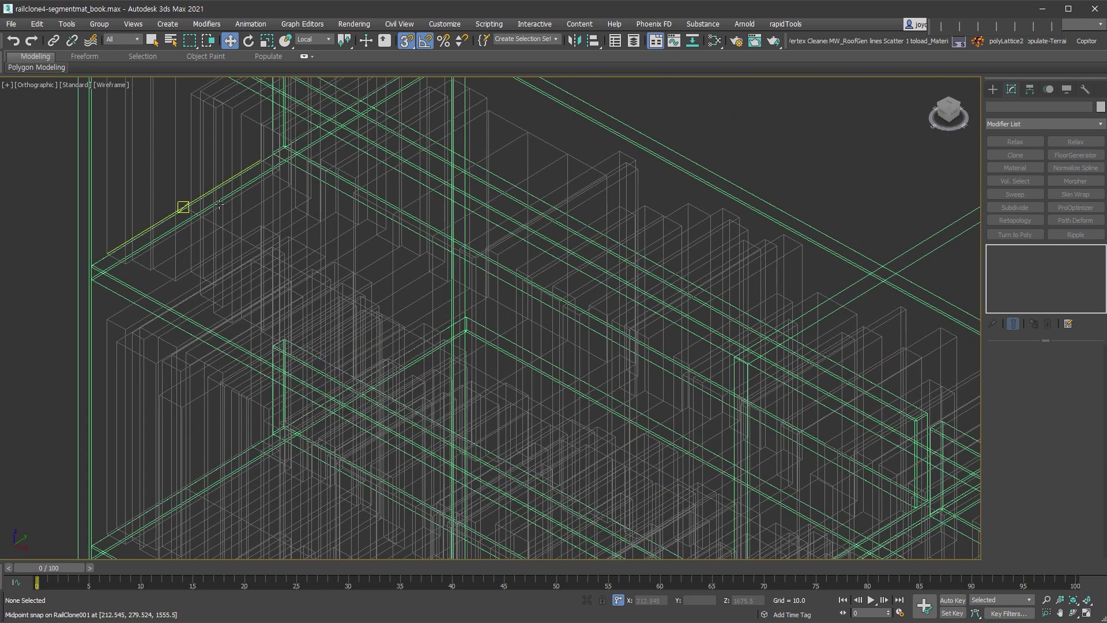
{"action": "scroll", "coordinate": [185, 208], "scroll_direction": "up", "scroll_amount": 5}
{"action": "left_click", "coordinate": [219, 226]}
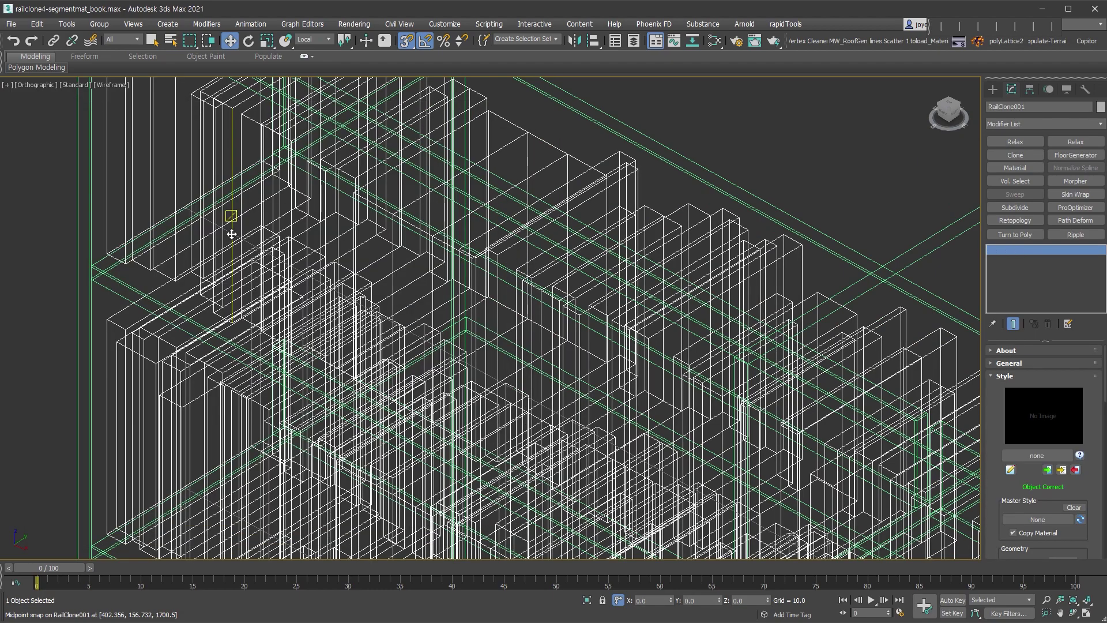
Step: Show the spline modifier set in the Modifier List while viewing the row of bookshelves
{"action": "scroll", "coordinate": [231, 235], "scroll_direction": "down", "scroll_amount": 5}
{"action": "scroll", "coordinate": [529, 369], "scroll_direction": "down", "scroll_amount": 2}
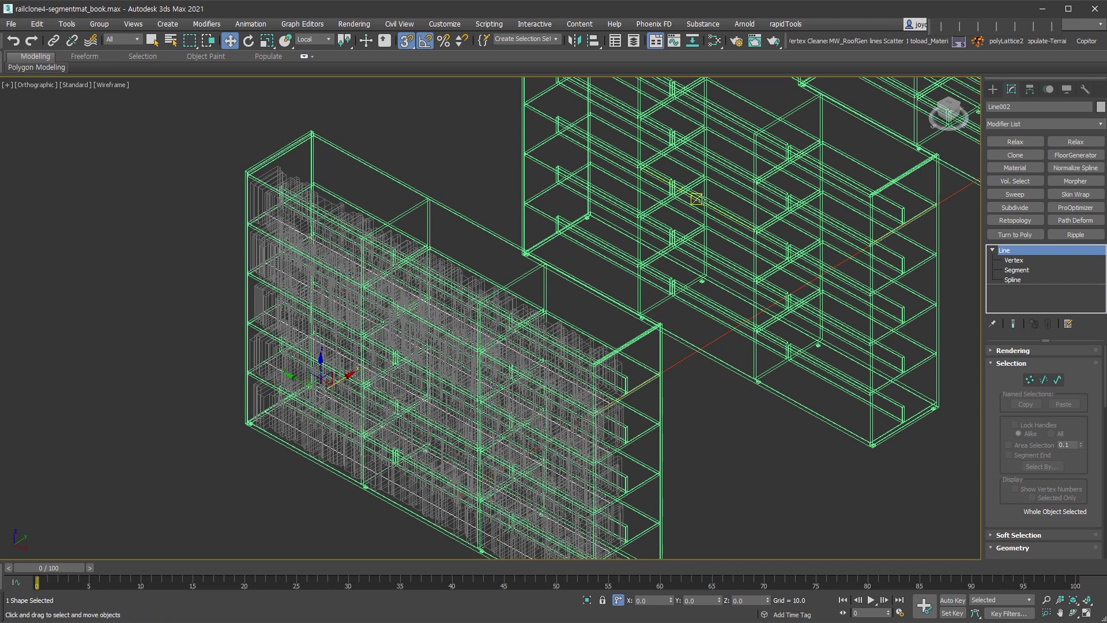
{"action": "scroll", "coordinate": [686, 281], "scroll_direction": "down", "scroll_amount": 5}
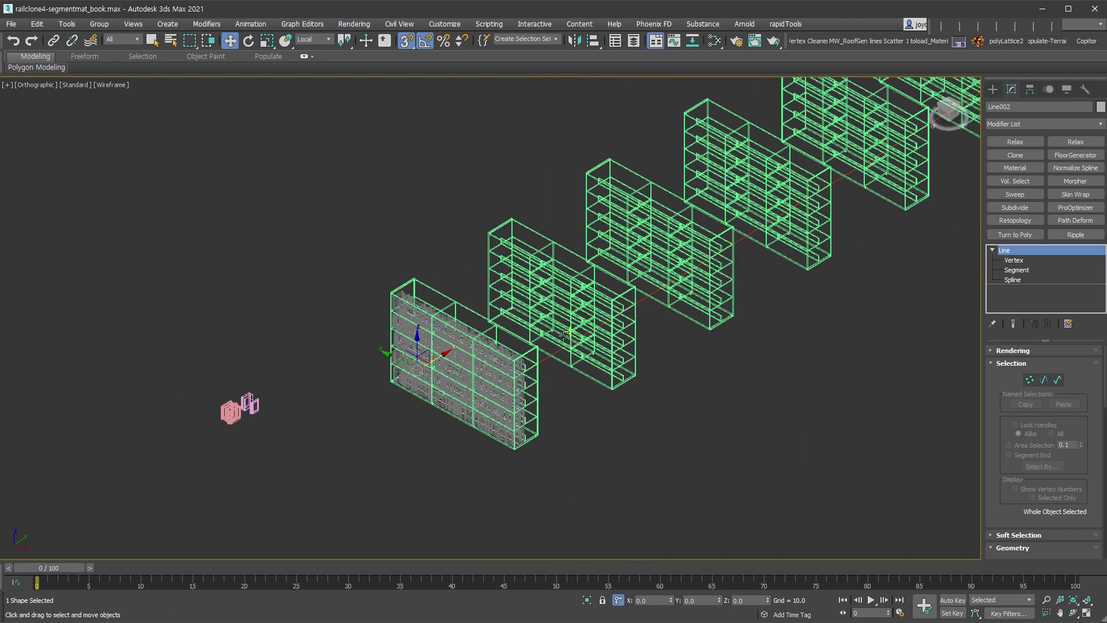
{"action": "scroll", "coordinate": [563, 334], "scroll_direction": "up", "scroll_amount": 2}
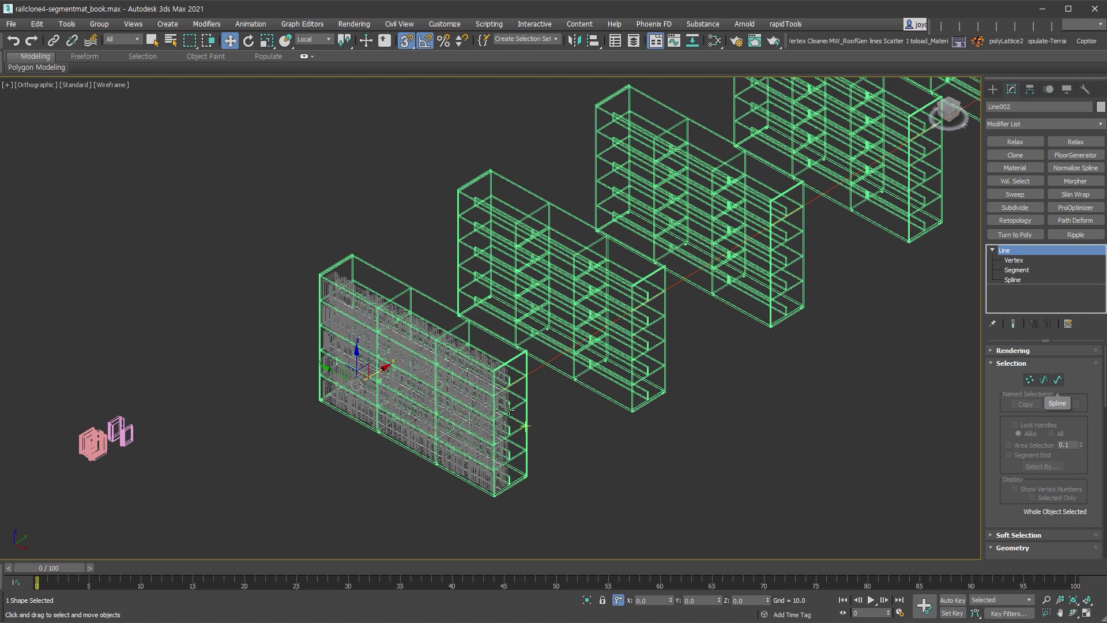
{"action": "middle_click_drag", "start_coordinate": [859, 386], "coordinate": [742, 447]}
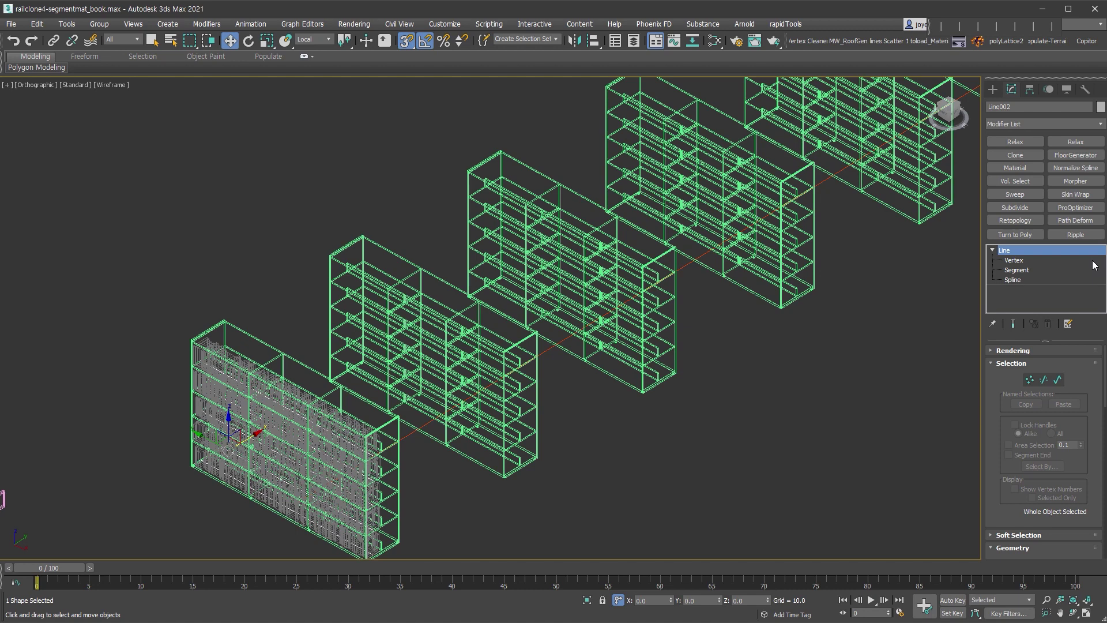
{"action": "left_click", "coordinate": [1036, 126]}
{"action": "left_click", "coordinate": [1030, 318]}
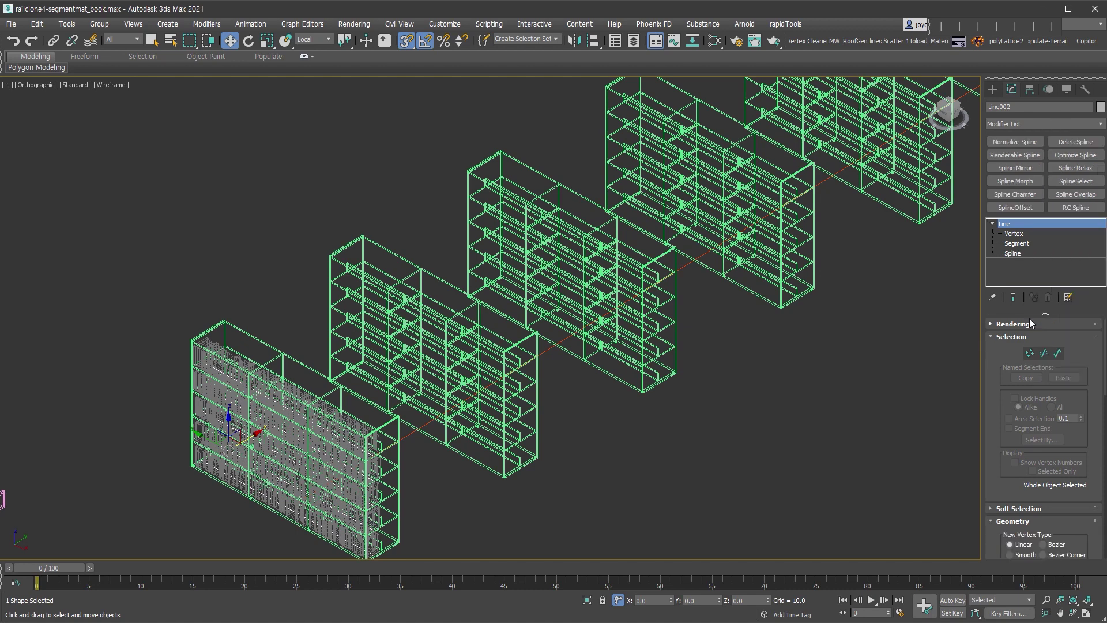
Step: Add a SplineOffset modifier to Line002 with Translation X of 2500
{"action": "key", "text": "shift+z"}
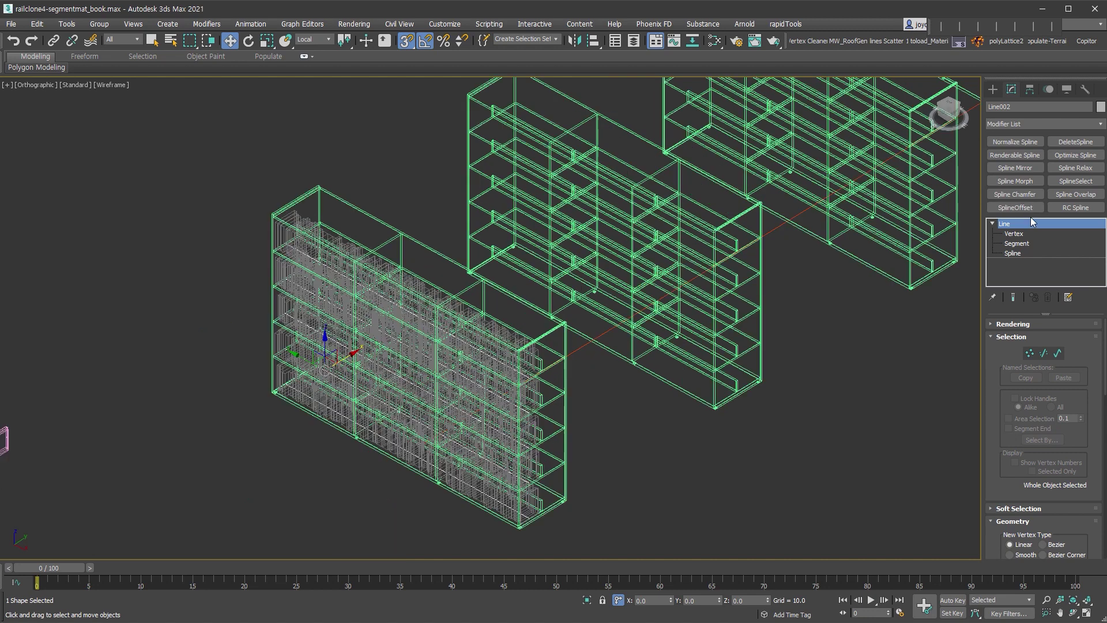
{"action": "left_click", "coordinate": [1015, 208]}
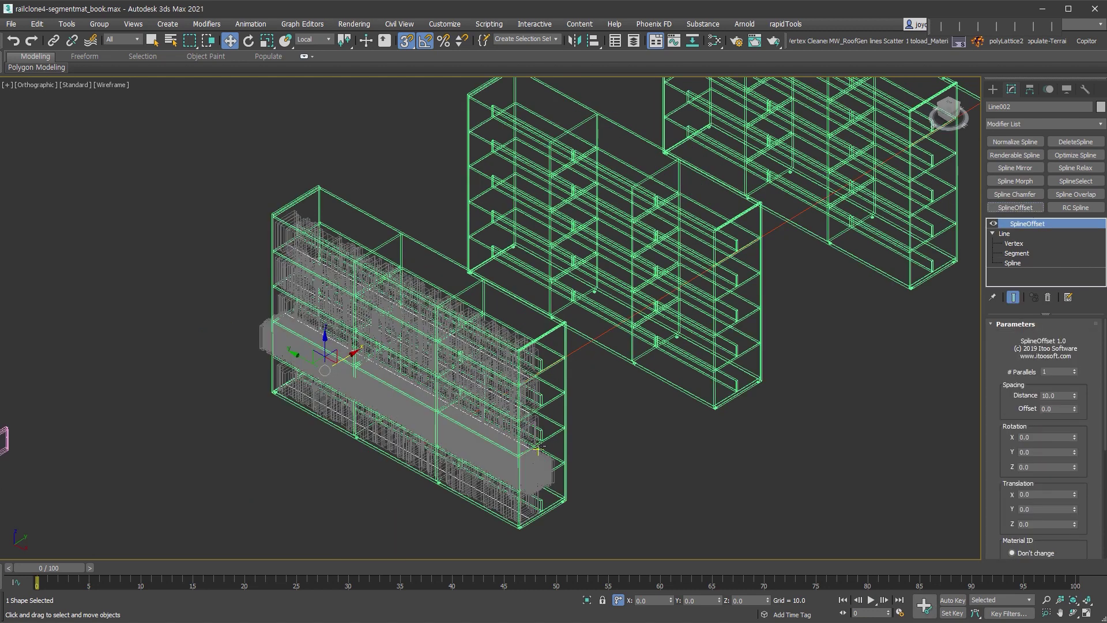
{"action": "left_click_drag", "start_coordinate": [1084, 538], "coordinate": [1084, 268]}
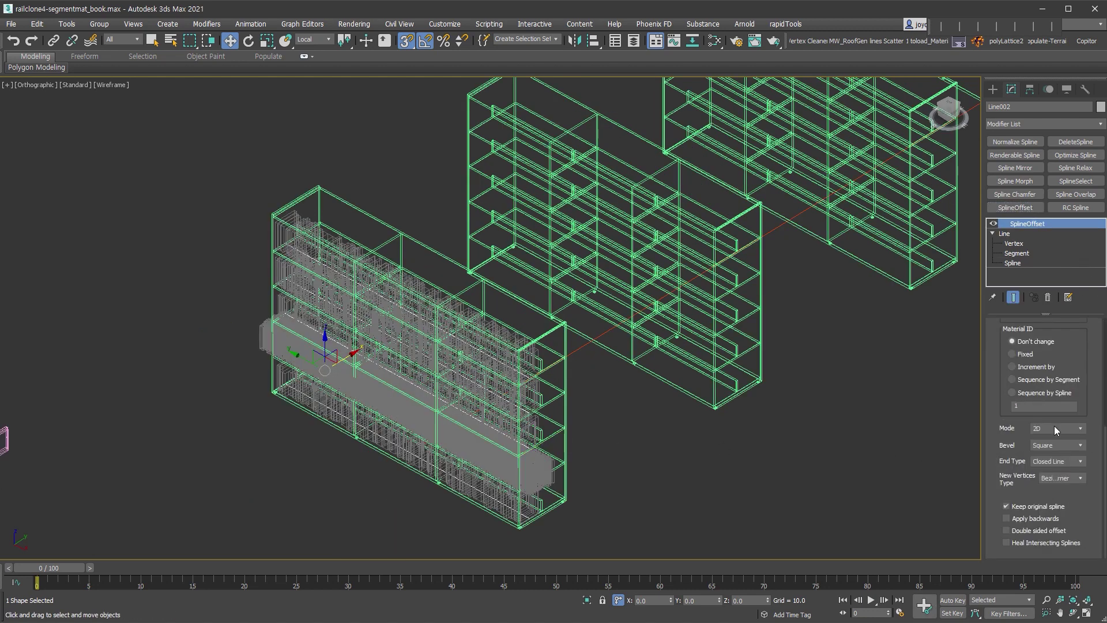
{"action": "scroll", "coordinate": [1088, 359], "scroll_direction": "up", "scroll_amount": 5}
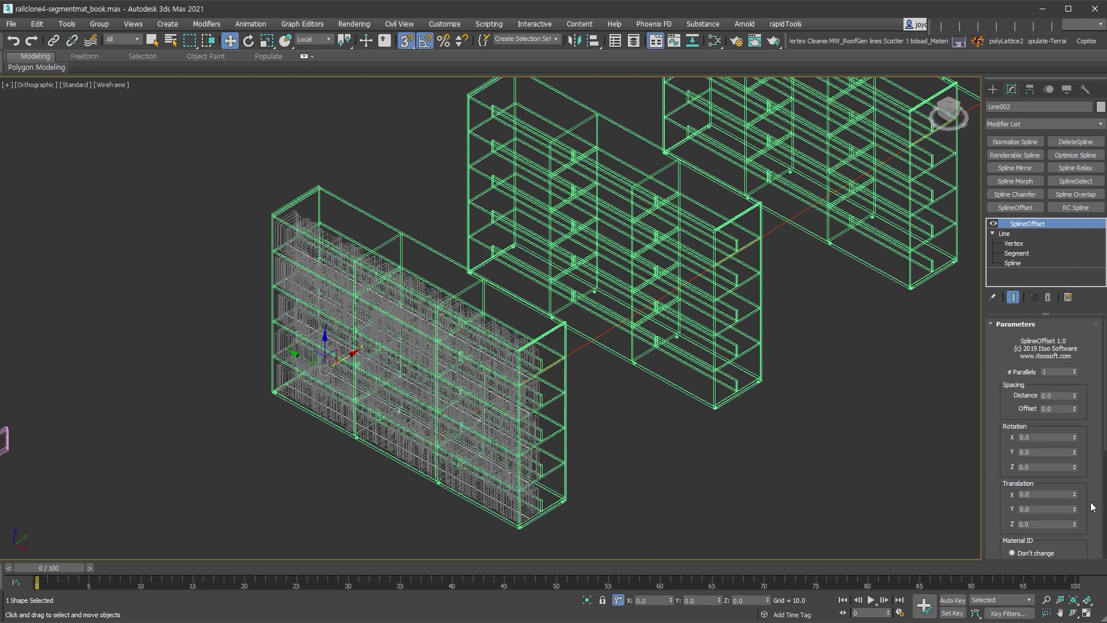
{"action": "scroll", "coordinate": [1064, 400], "scroll_direction": "down", "scroll_amount": 3}
{"action": "type", "text": "2500"}
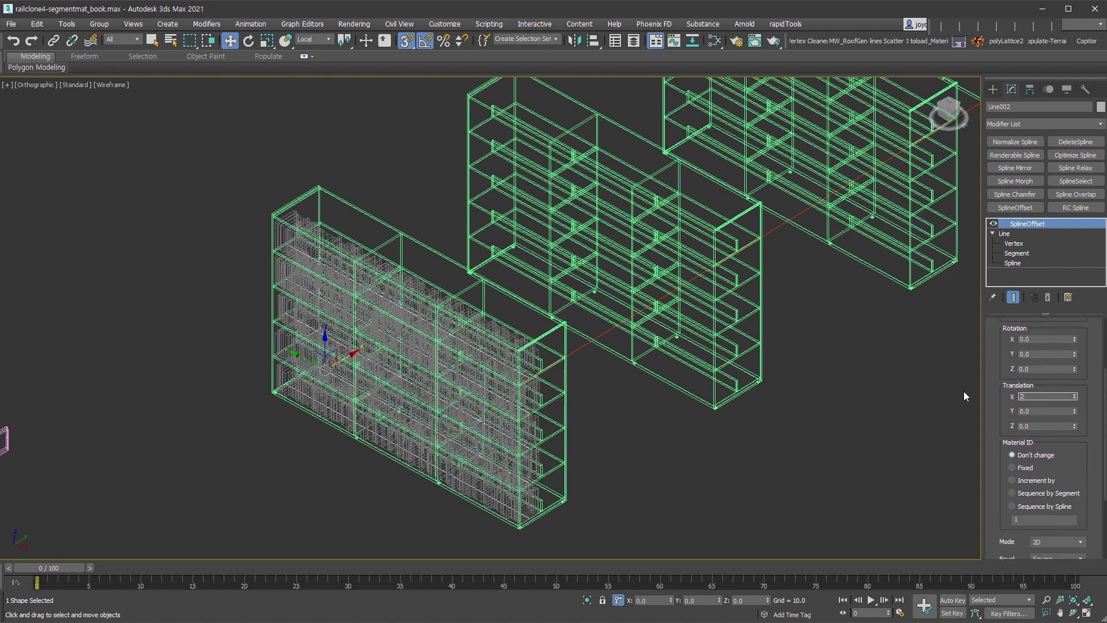
{"action": "key", "text": "Return"}
Step: Set the SplineOffset Mode to 3D and # Parallels to 7
{"action": "scroll", "coordinate": [1075, 369], "scroll_direction": "up", "scroll_amount": 3}
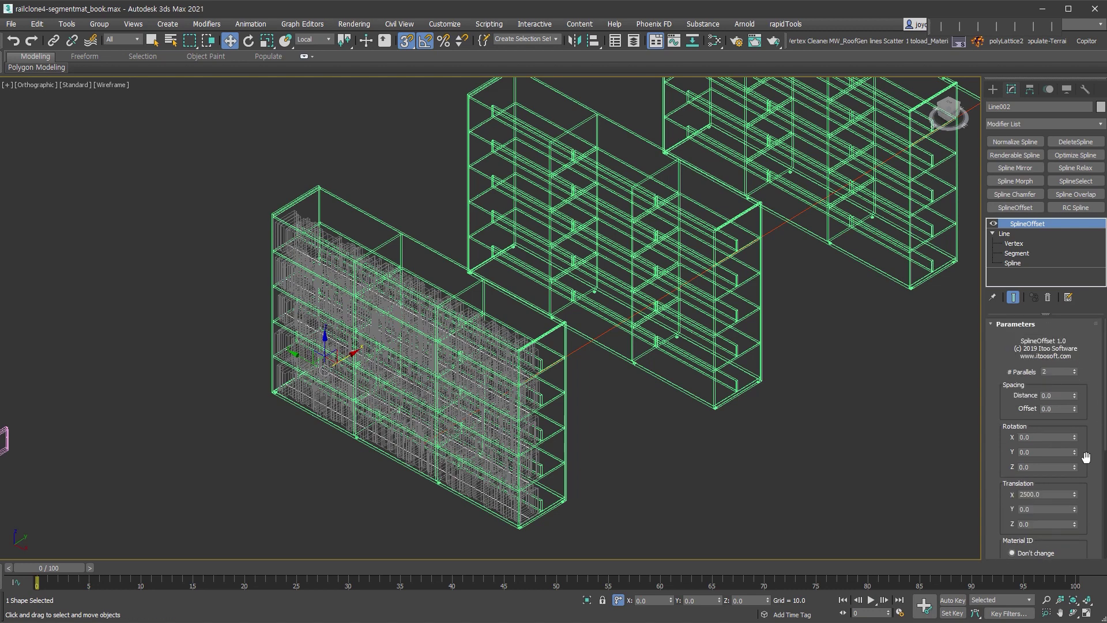
{"action": "scroll", "coordinate": [1084, 456], "scroll_direction": "down", "scroll_amount": 3}
{"action": "scroll", "coordinate": [1072, 444], "scroll_direction": "down", "scroll_amount": 3}
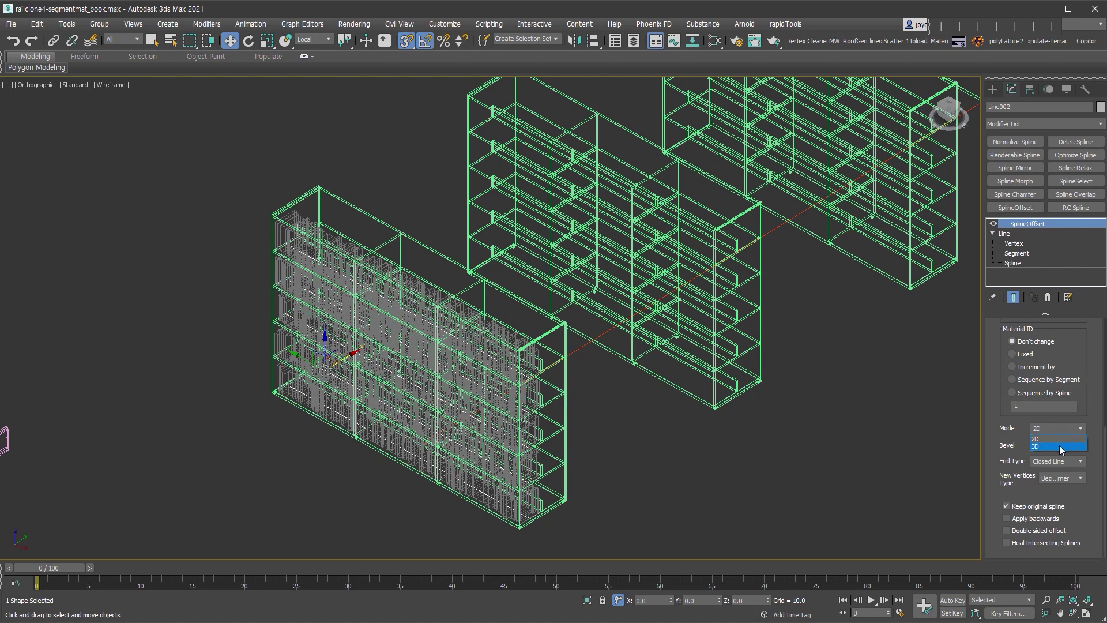
{"action": "left_click", "coordinate": [1060, 446]}
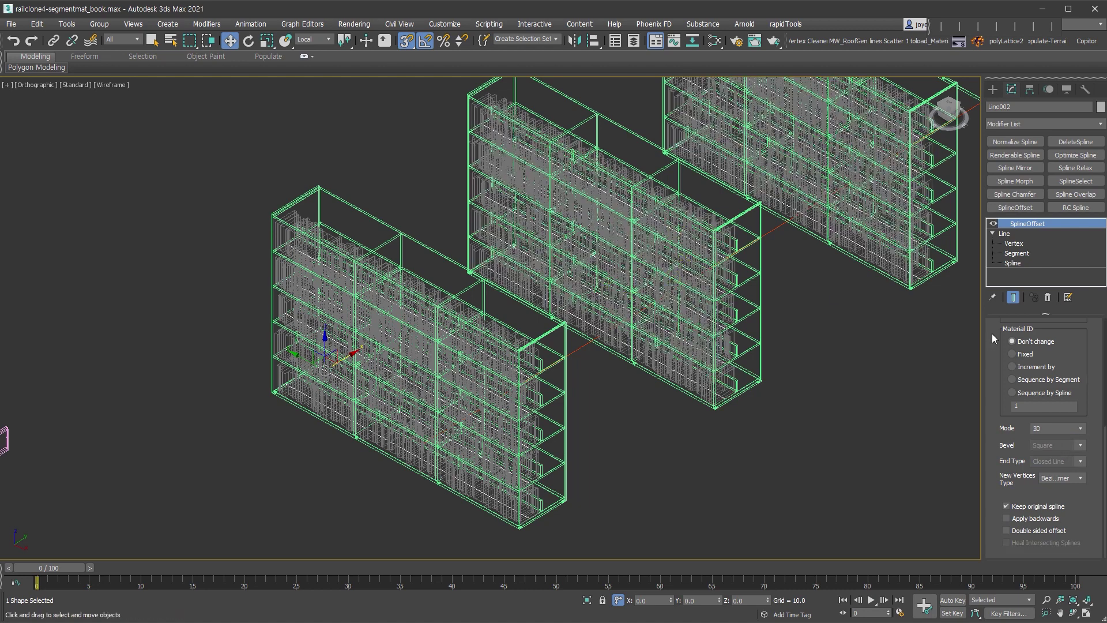
{"action": "scroll", "coordinate": [993, 339], "scroll_direction": "up", "scroll_amount": 5}
{"action": "scroll", "coordinate": [736, 387], "scroll_direction": "down", "scroll_amount": 2}
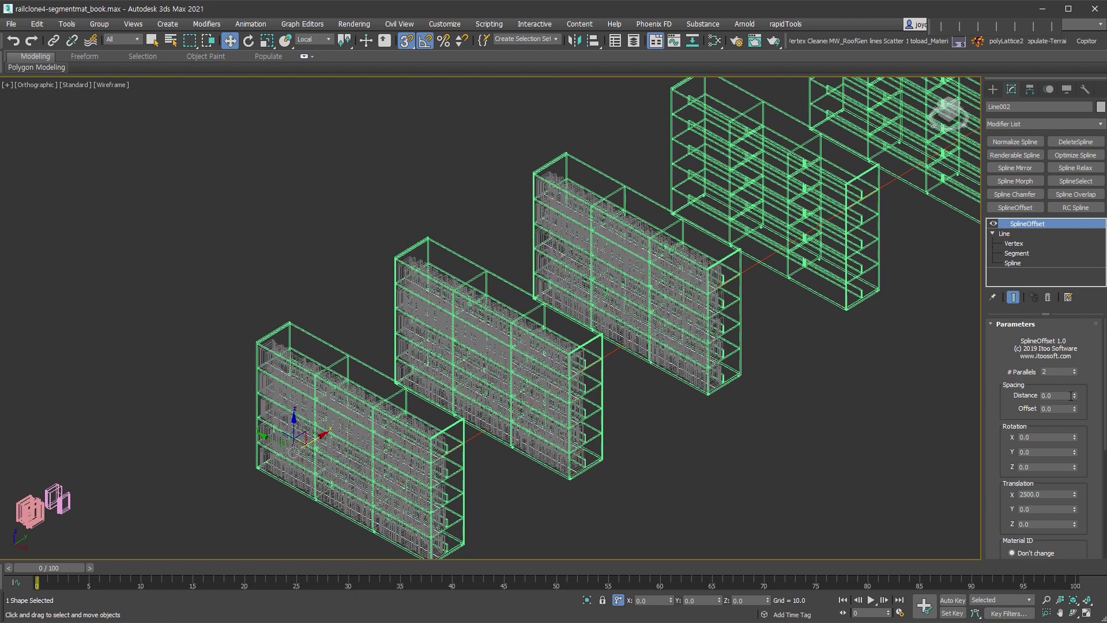
{"action": "left_click", "coordinate": [1074, 368]}
{"action": "left_click", "coordinate": [1074, 368]}
{"action": "scroll", "coordinate": [469, 451], "scroll_direction": "down", "scroll_amount": 2}
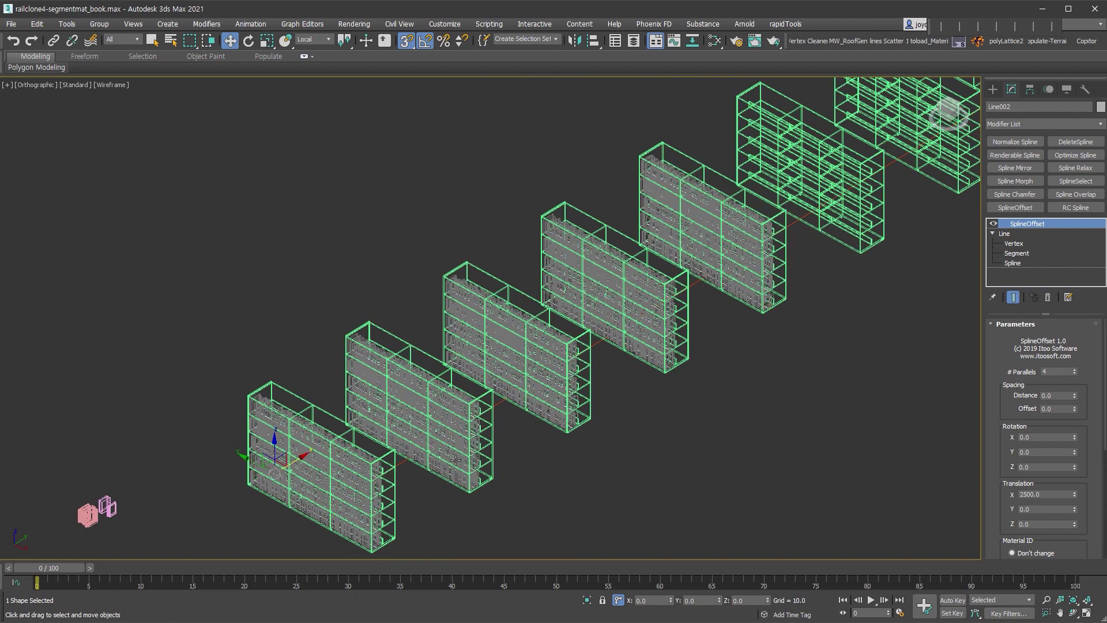
{"action": "scroll", "coordinate": [468, 452], "scroll_direction": "down", "scroll_amount": 2}
{"action": "left_click", "coordinate": [1074, 369]}
{"action": "left_click", "coordinate": [1075, 369]}
{"action": "left_click", "coordinate": [1074, 369]}
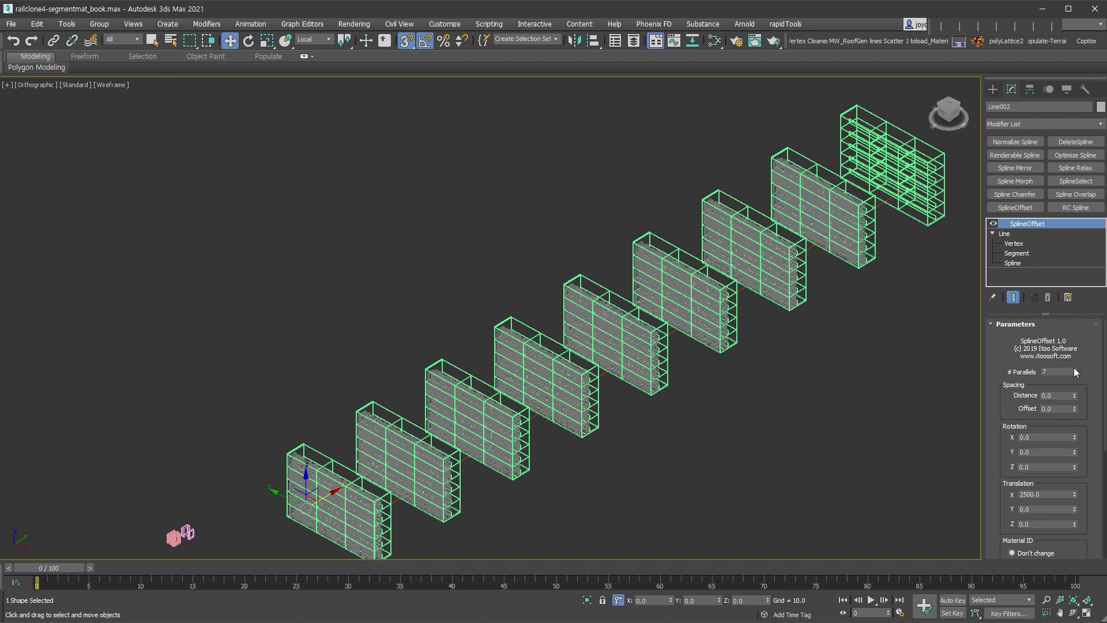
{"action": "key", "text": "p"}
{"action": "key", "text": "F3"}
Step: Orbit and zoom to inspect the nine book-filled bookshelves, then scroll the modifier panel
{"action": "mouse_move", "coordinate": [660, 382]}
{"action": "middle_mouse_down", "text": "alt"}
{"action": "mouse_move", "coordinate": [807, 439]}
{"action": "mouse_move", "coordinate": [874, 482]}
{"action": "middle_mouse_up", "text": "alt"}
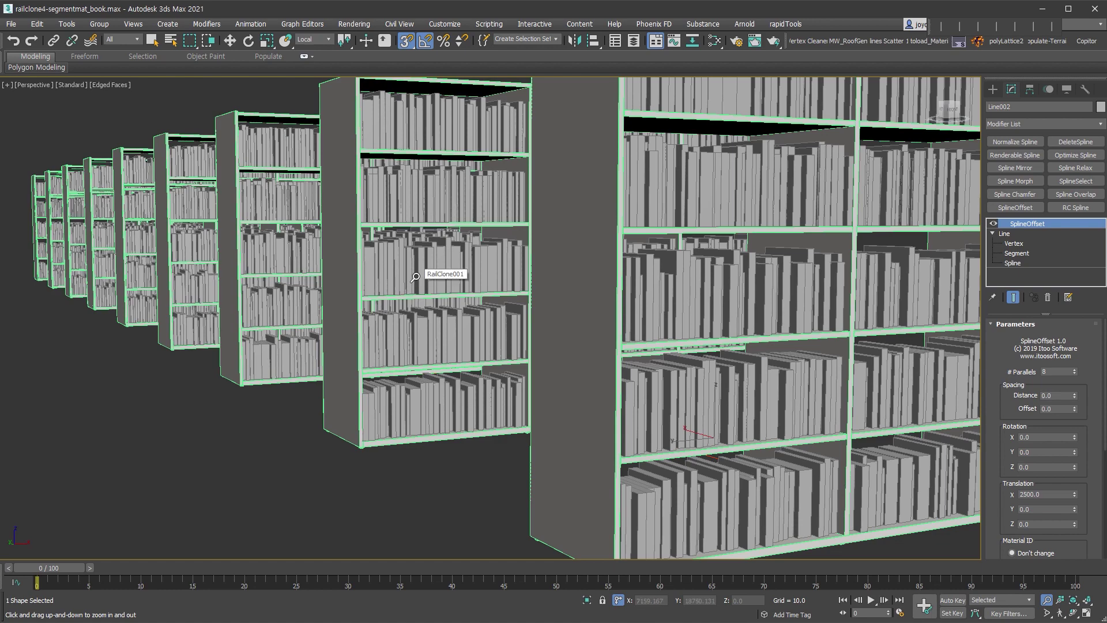
{"action": "mouse_move", "coordinate": [658, 345]}
{"action": "left_mouse_down"}
{"action": "mouse_move", "coordinate": [647, 475]}
{"action": "mouse_move", "coordinate": [589, 350]}
{"action": "left_mouse_up"}
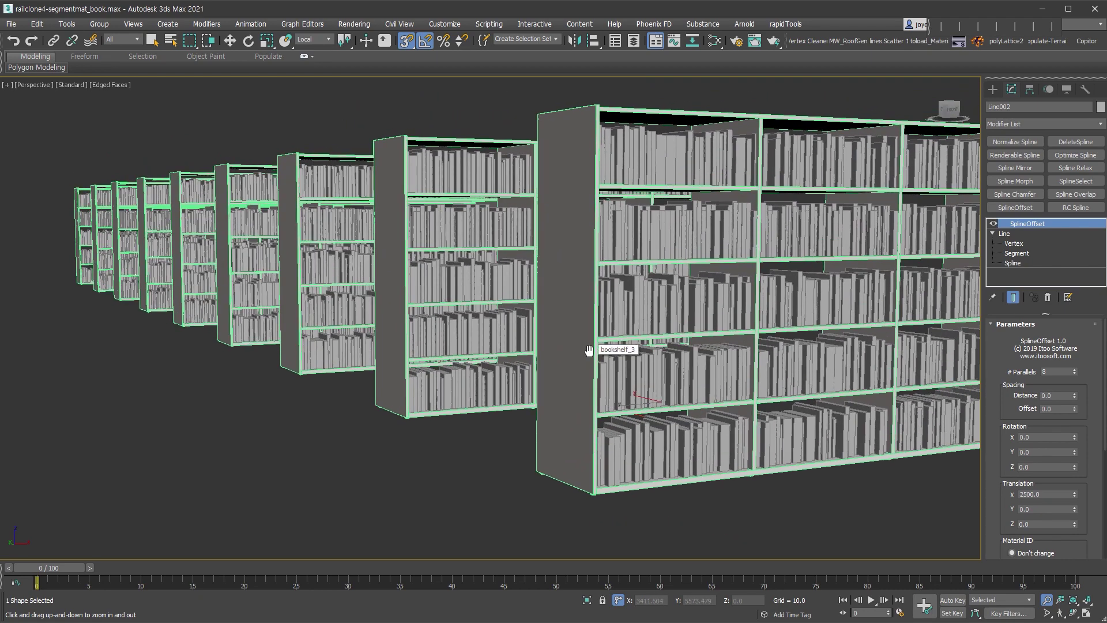
{"action": "left_click_drag", "start_coordinate": [588, 350], "coordinate": [613, 316]}
{"action": "key", "text": "w"}
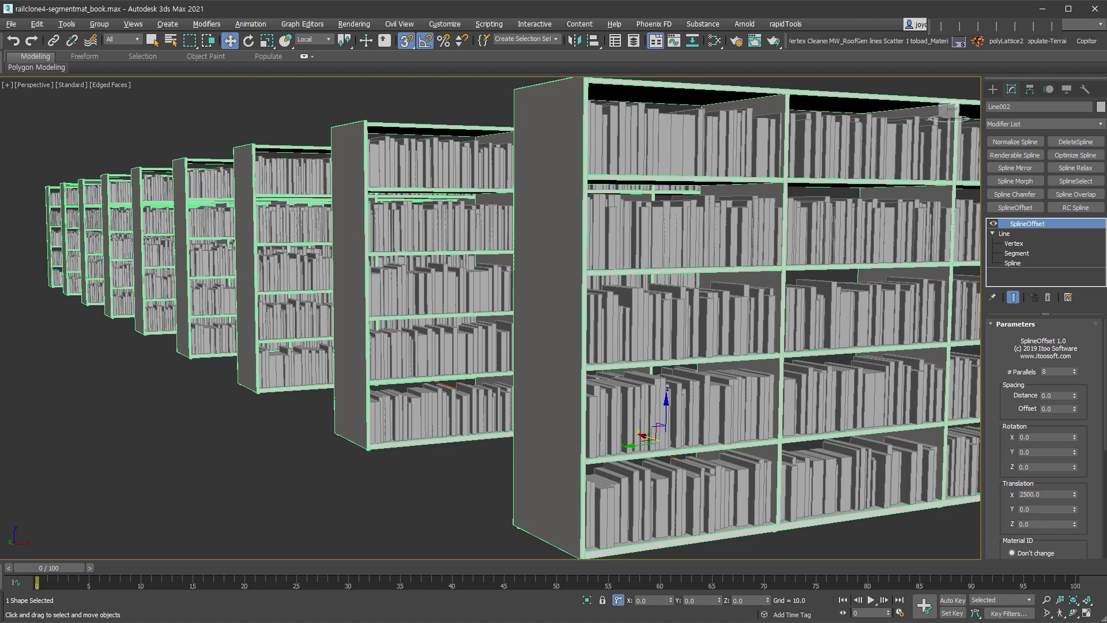
{"action": "left_click_drag", "start_coordinate": [1009, 513], "coordinate": [1008, 415]}
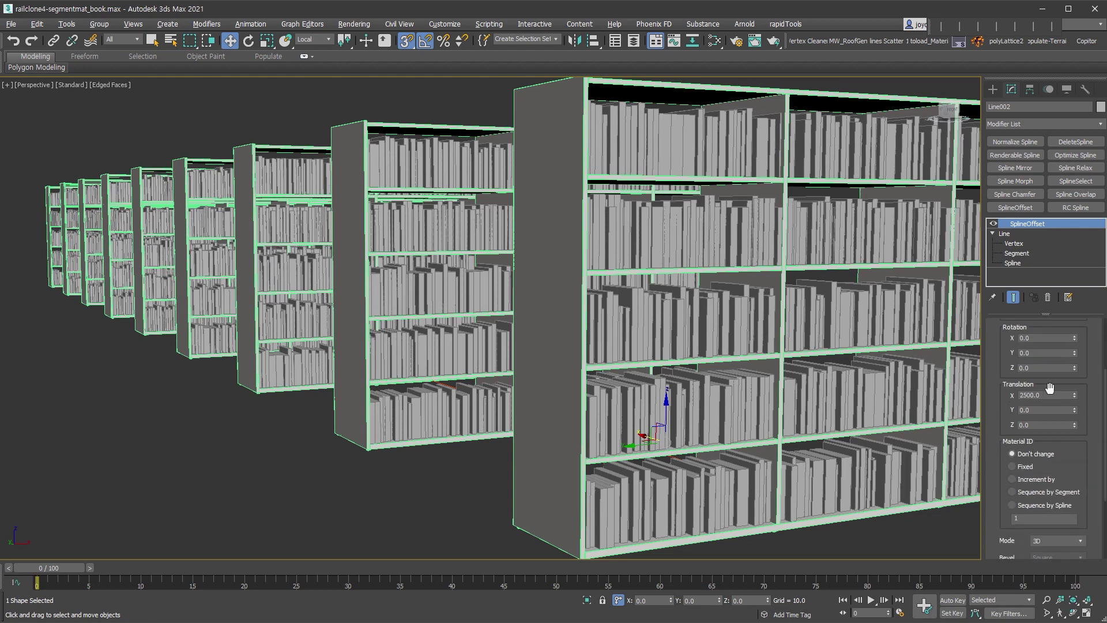
{"action": "left_click_drag", "start_coordinate": [1002, 502], "coordinate": [1015, 413]}
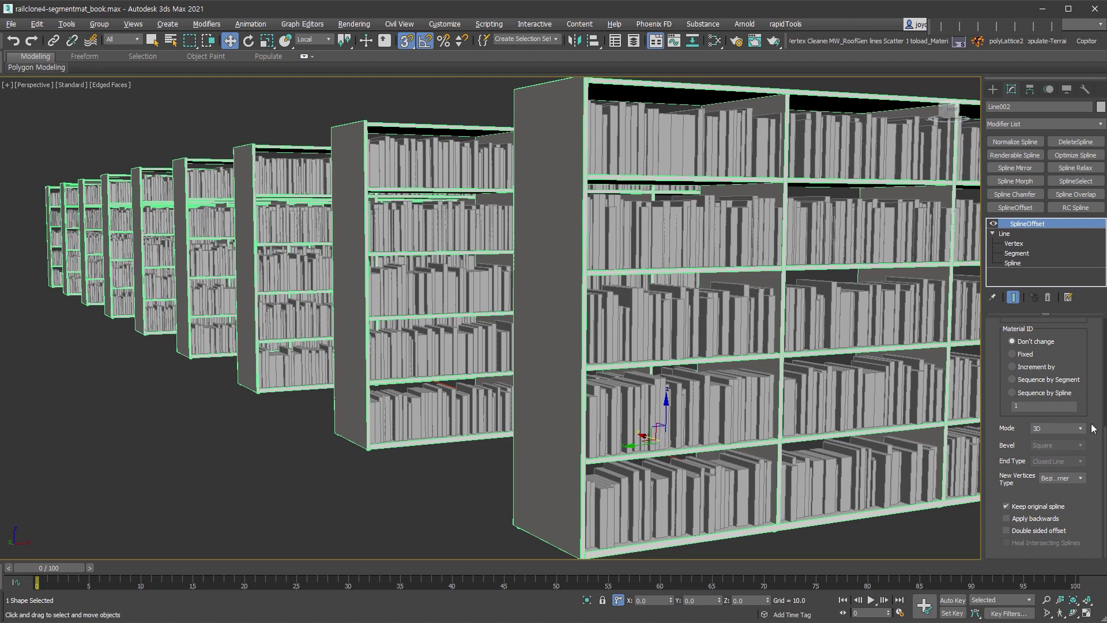
{"action": "left_click_drag", "start_coordinate": [1094, 428], "coordinate": [1098, 591]}
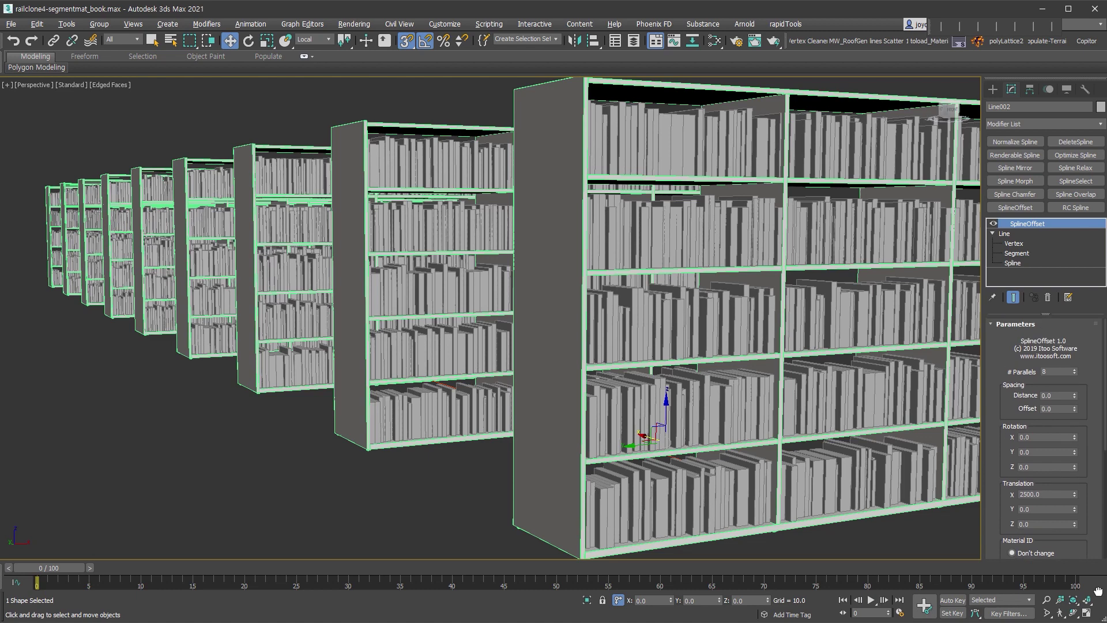